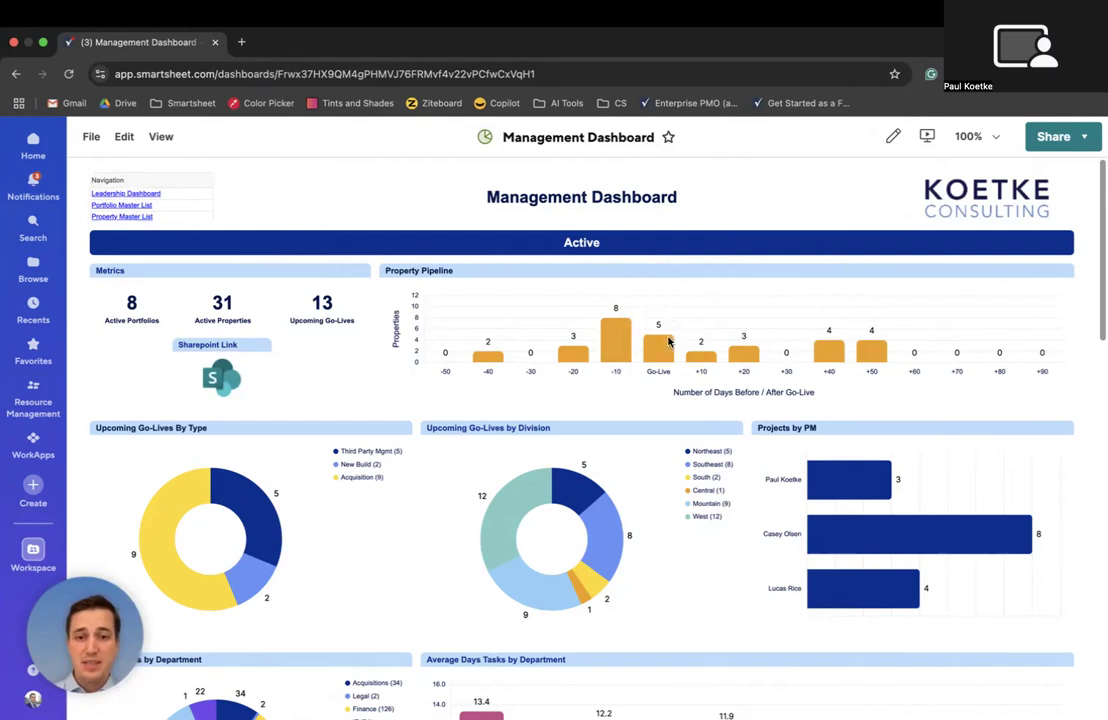
Open the report behind the Property Pipeline chart, examine the properties in the -10 days group, and return to the Management Dashboard.
click(667, 342)
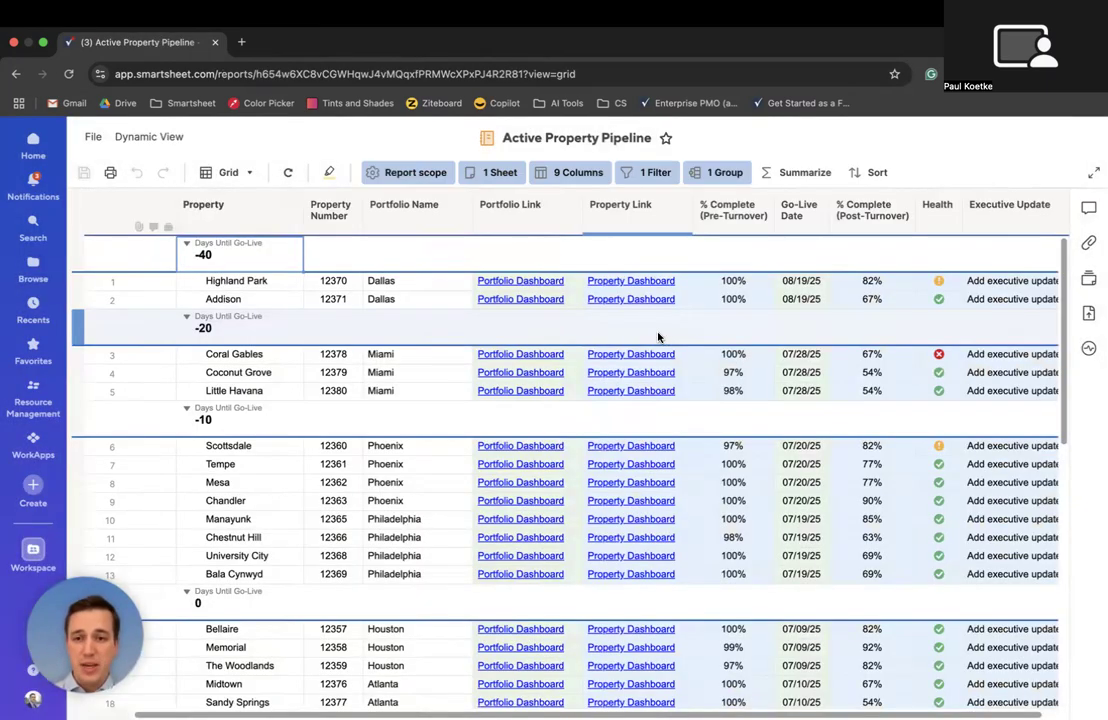
scroll(455, 347, down, 1)
scroll(280, 363, down, 1)
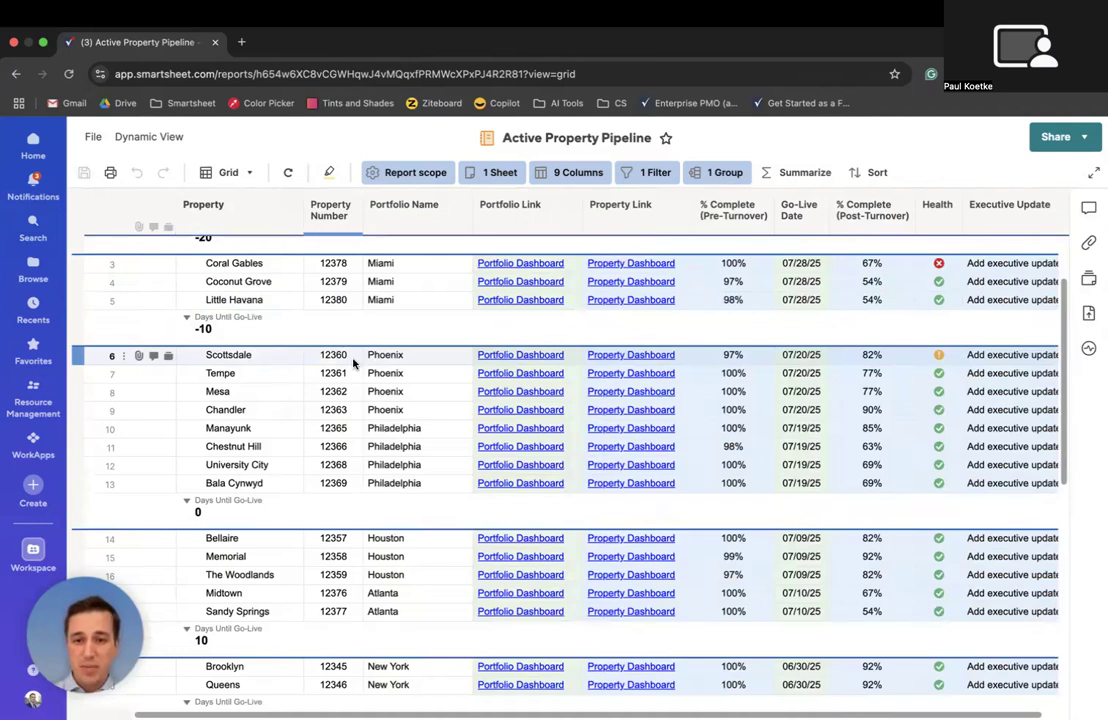
drag(389, 356, 410, 484)
drag(268, 356, 273, 482)
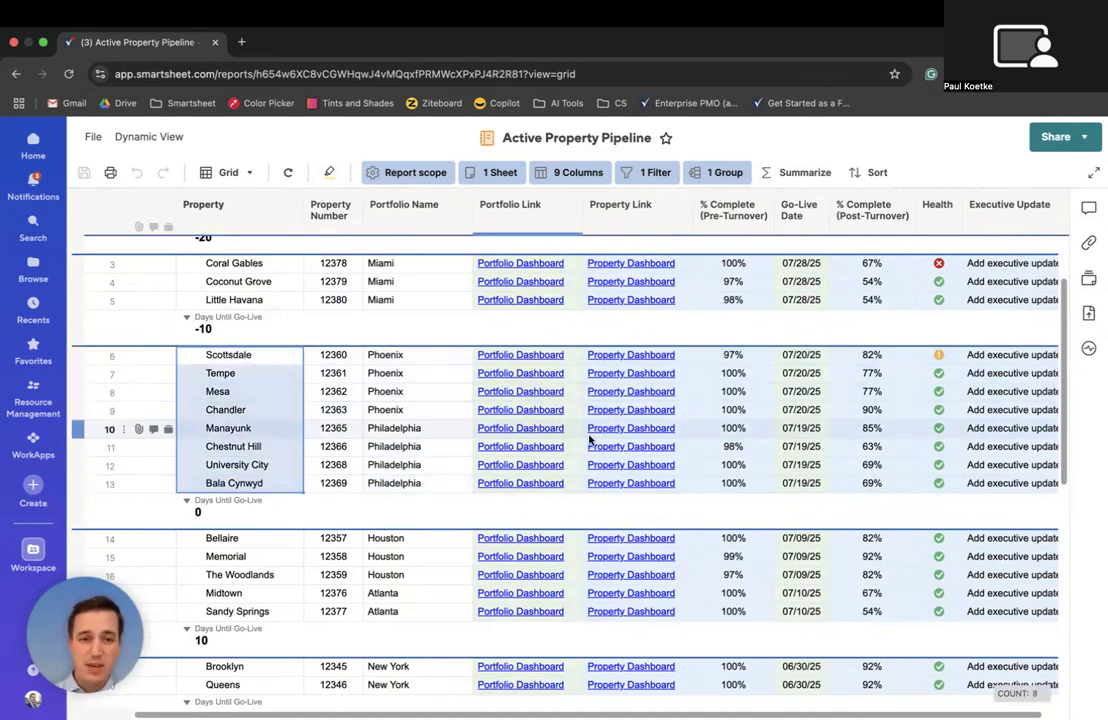
click(497, 296)
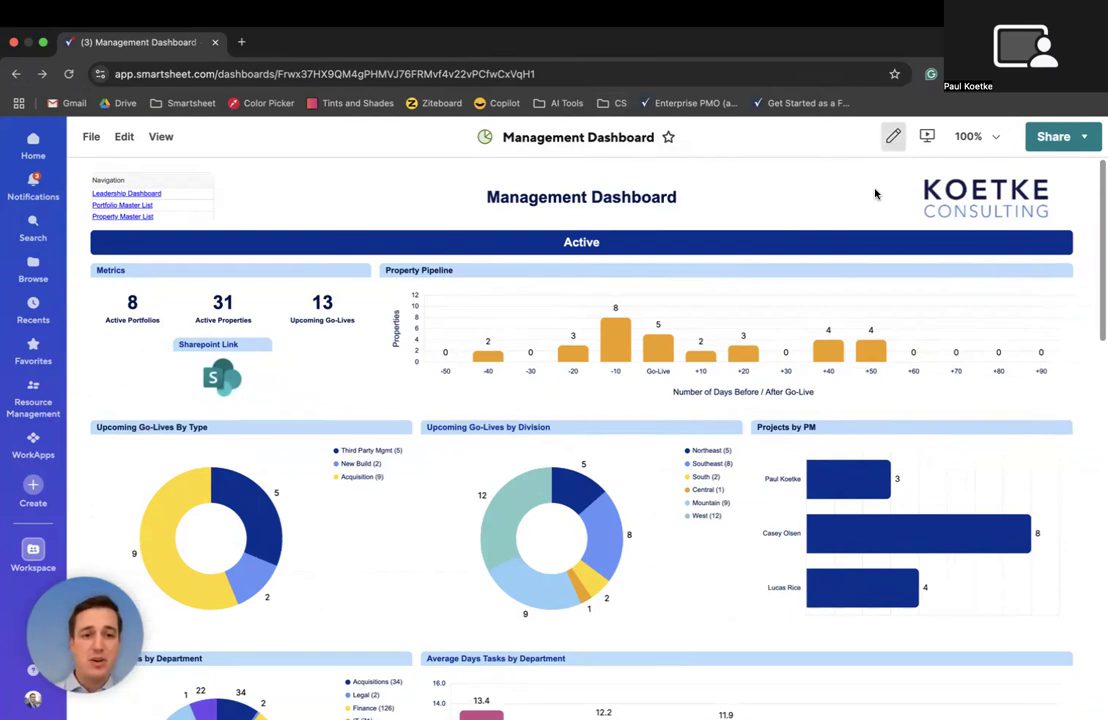
Open the Management Dashboard for editing, look through the available widget types, and exit without changes.
click(893, 140)
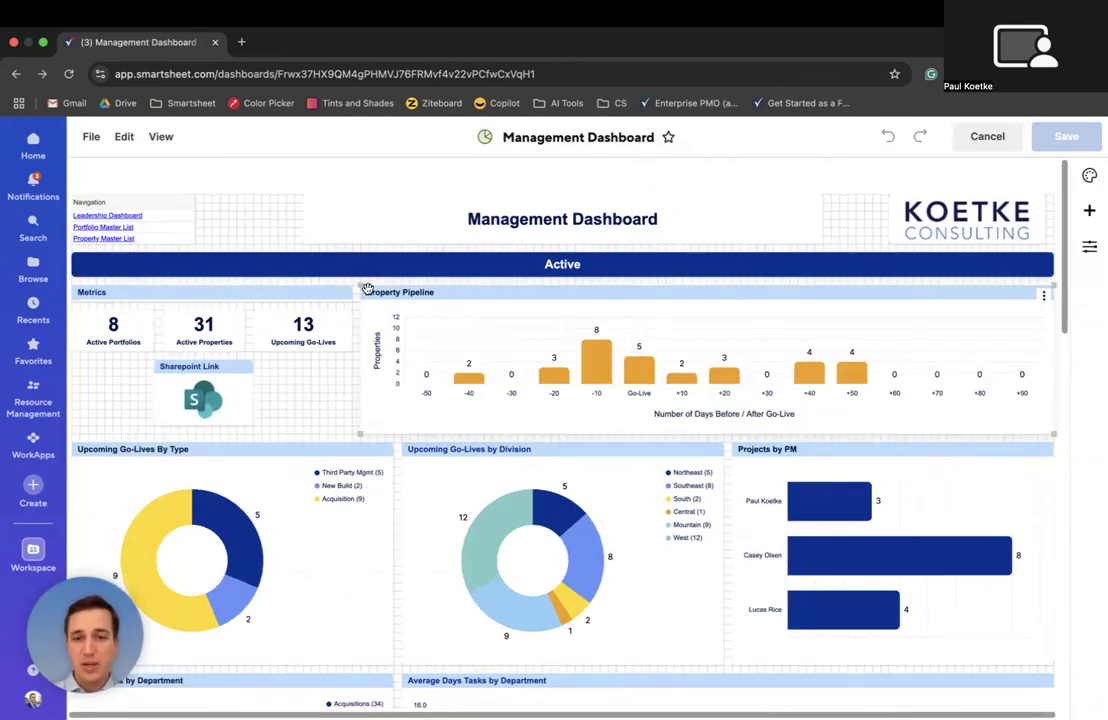
mouse_move(366, 287)
mouse_down()
mouse_move(462, 329)
mouse_move(457, 297)
mouse_move(366, 289)
mouse_up()
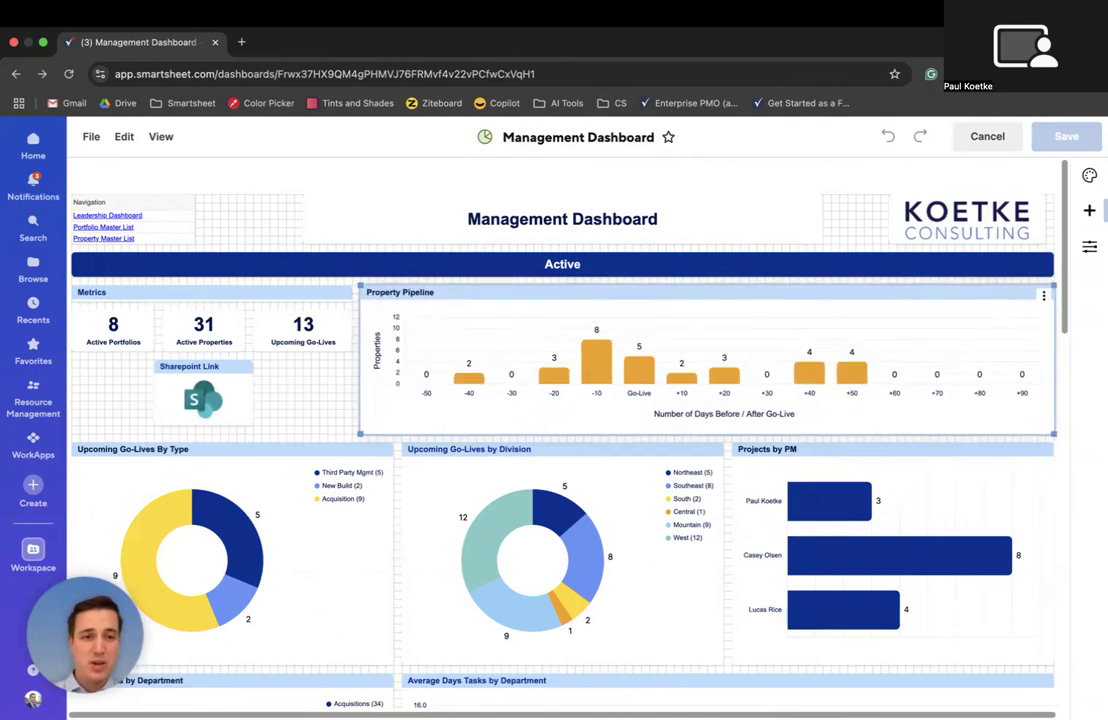
click(1089, 211)
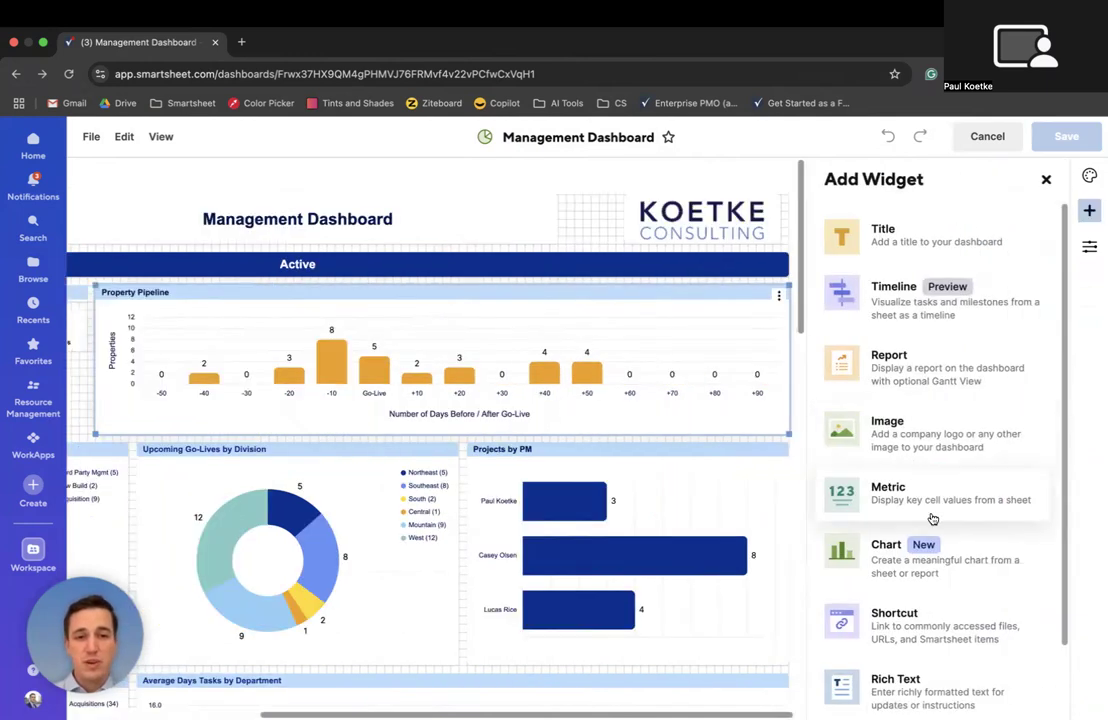
scroll(950, 549, down, 2)
scroll(947, 569, up, 2)
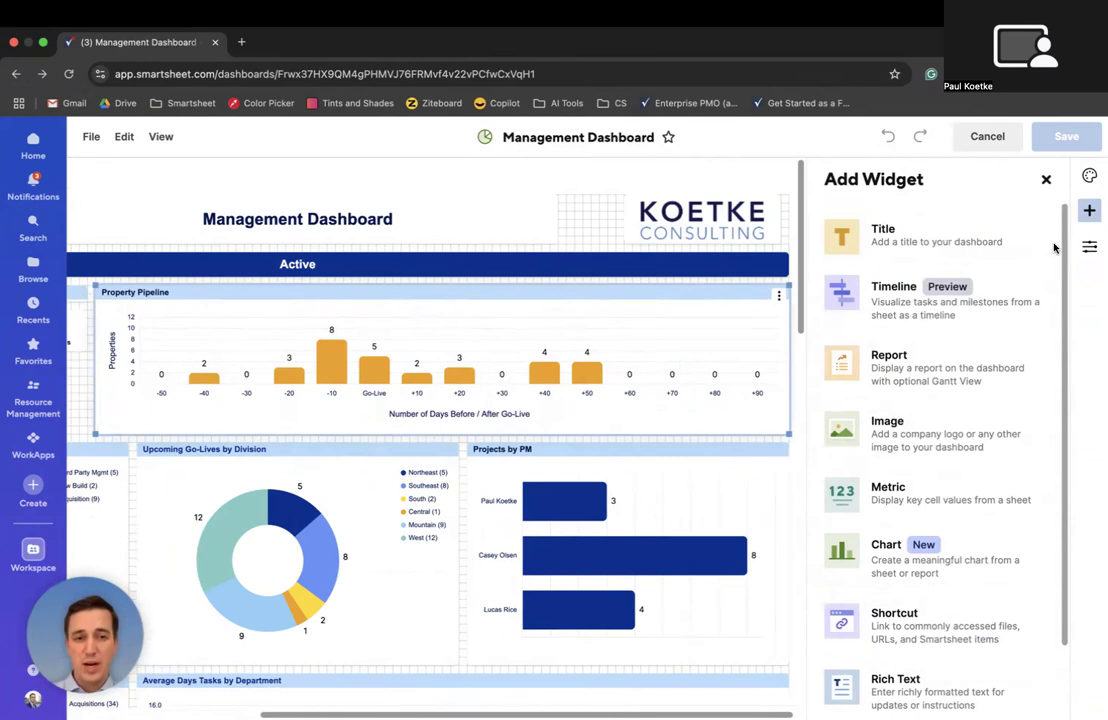
click(1046, 179)
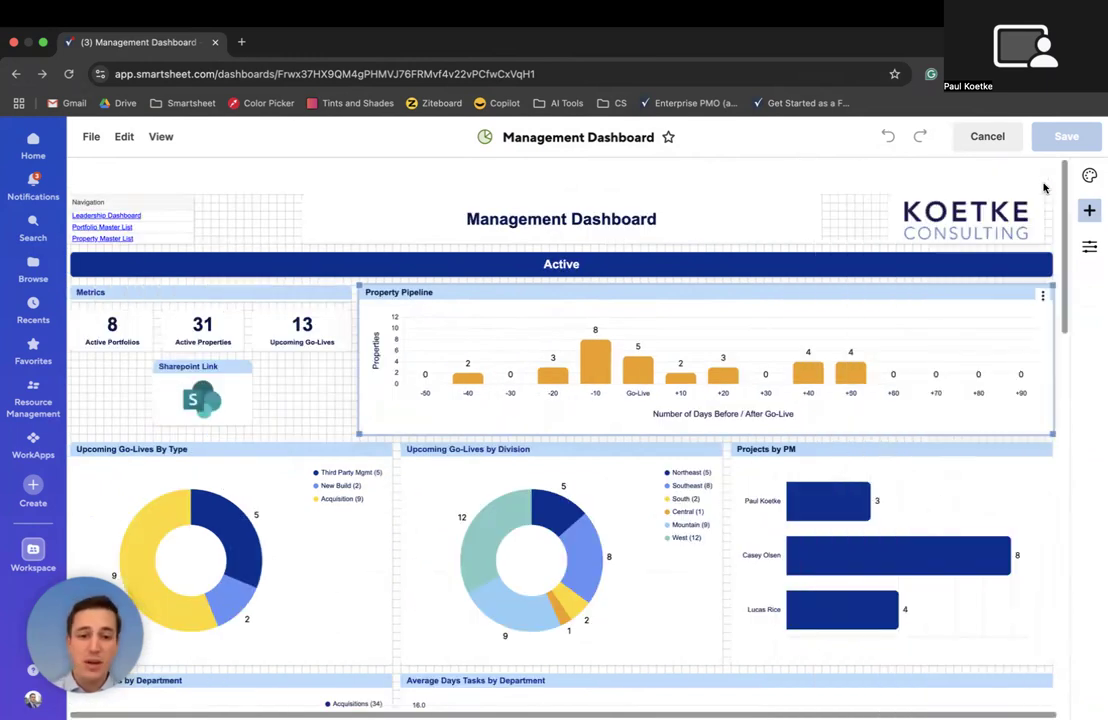
click(986, 142)
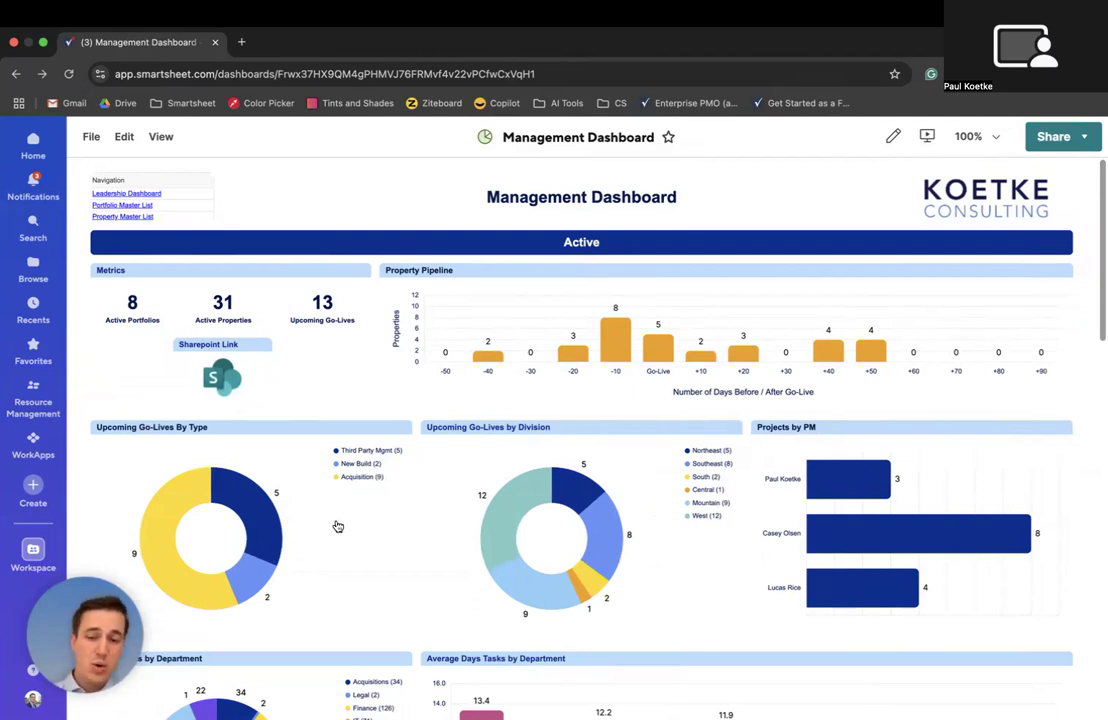
Examine the active go-live and task charts, the Active Properties list, and the Complete section of the Management Dashboard.
scroll(342, 528, down, 1)
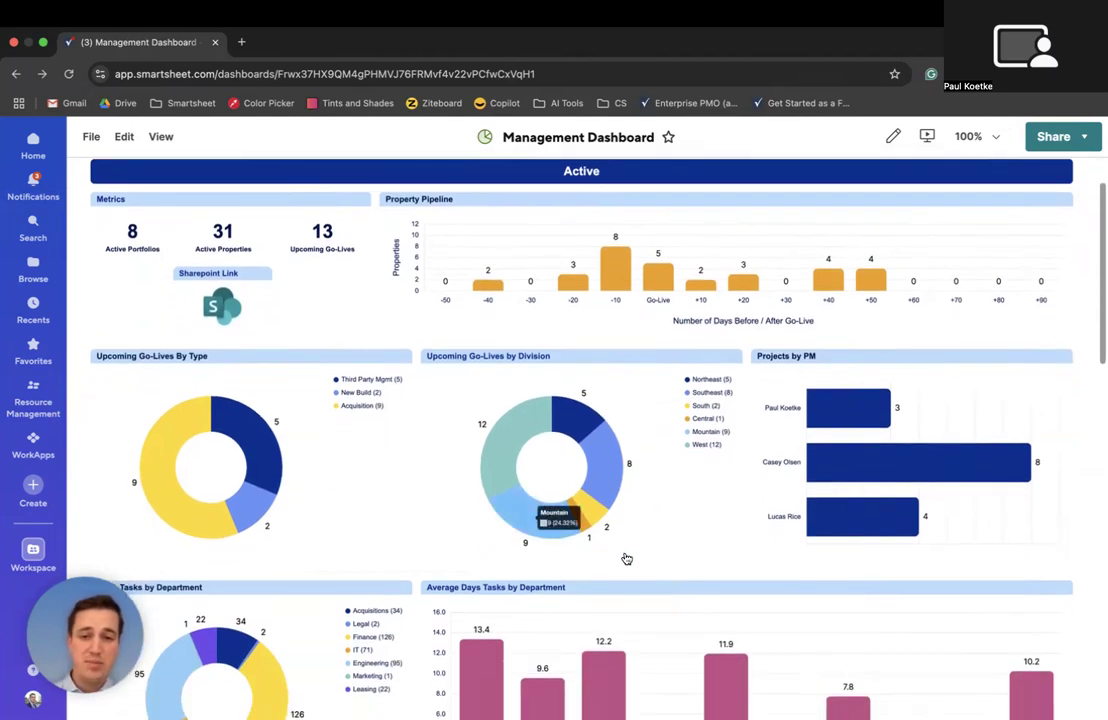
scroll(632, 558, down, 1)
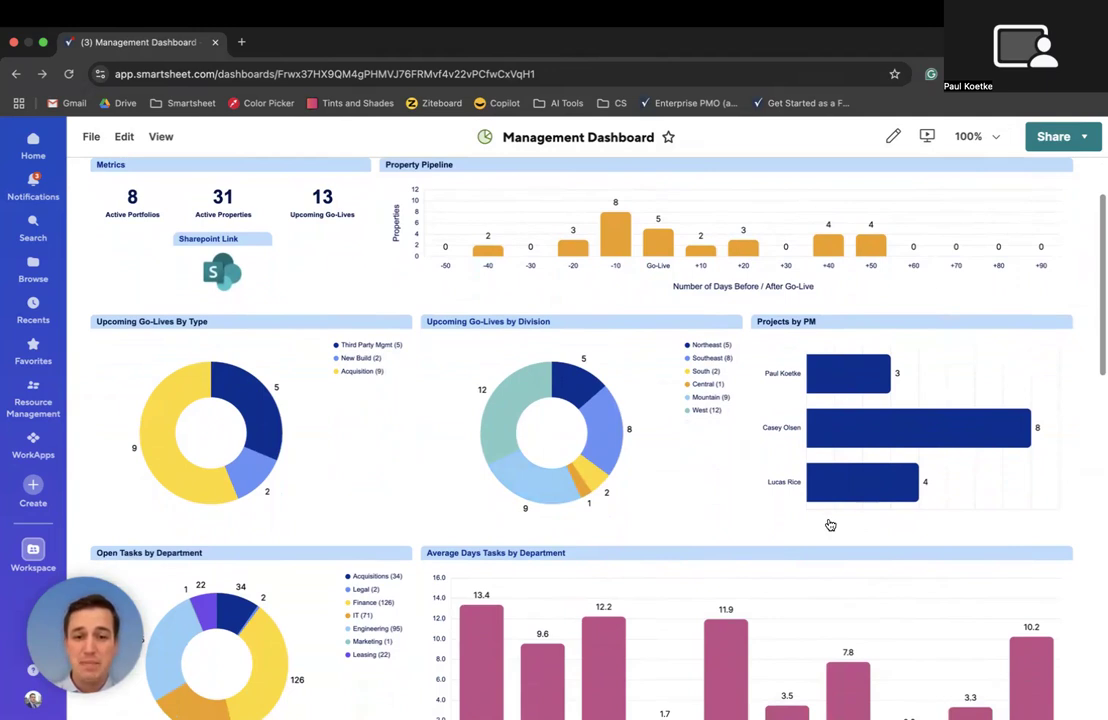
scroll(425, 457, down, 2)
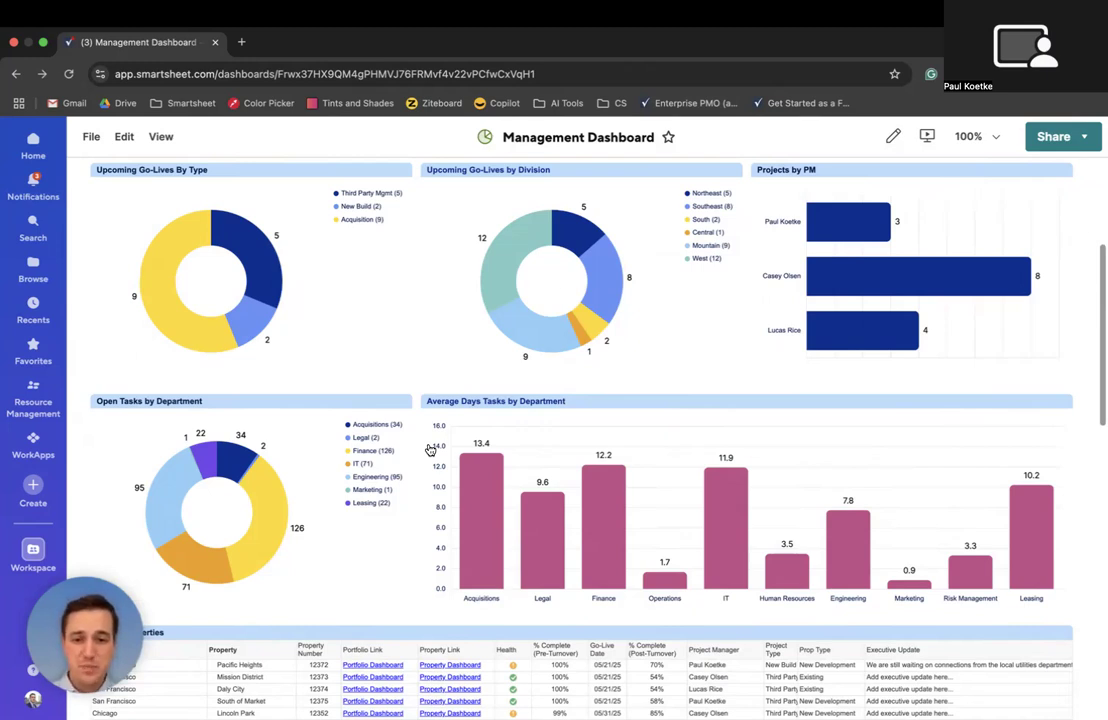
scroll(346, 446, down, 1)
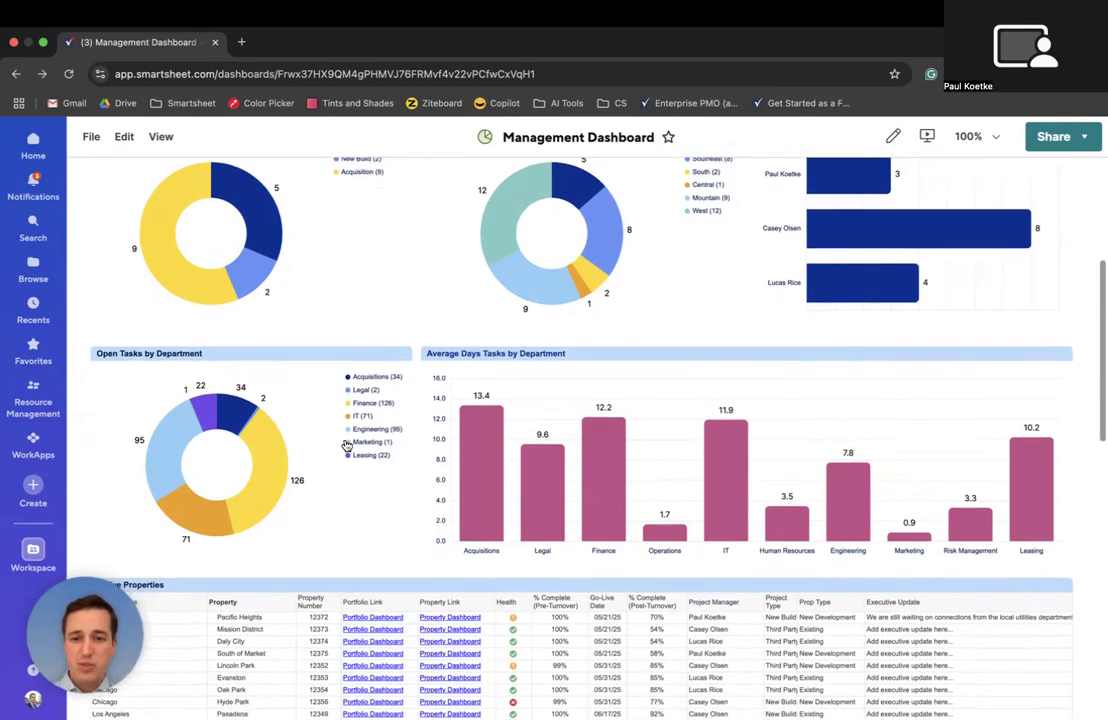
scroll(346, 446, down, 1)
scroll(319, 332, down, 4)
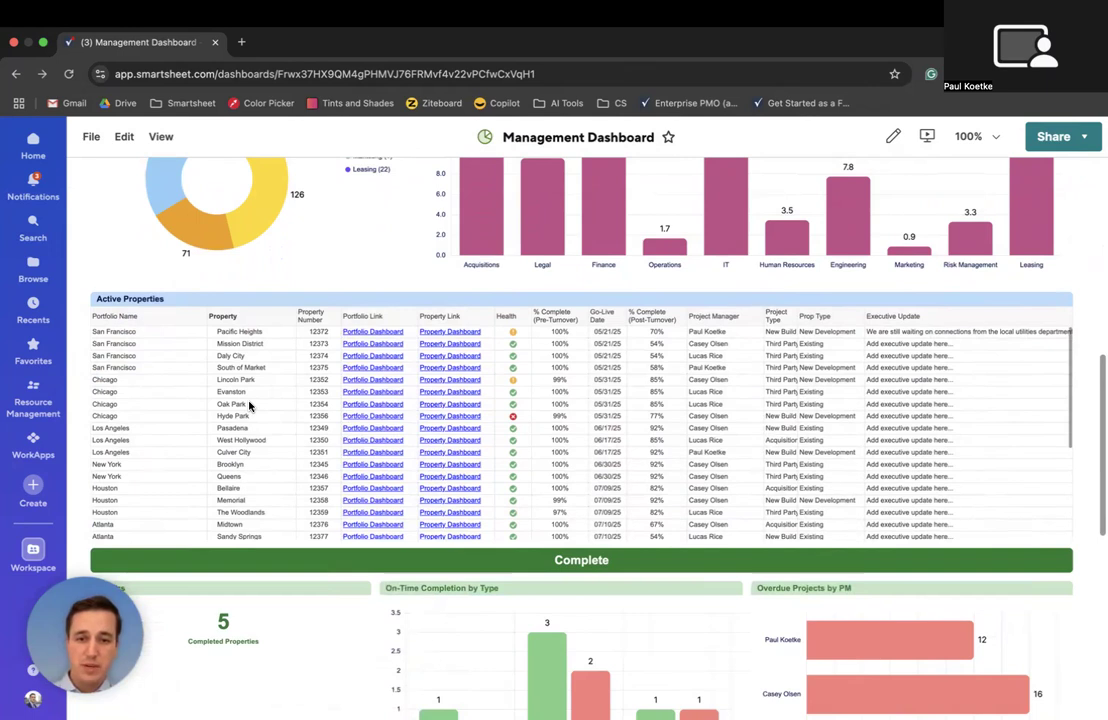
scroll(249, 405, down, 3)
scroll(119, 267, down, 5)
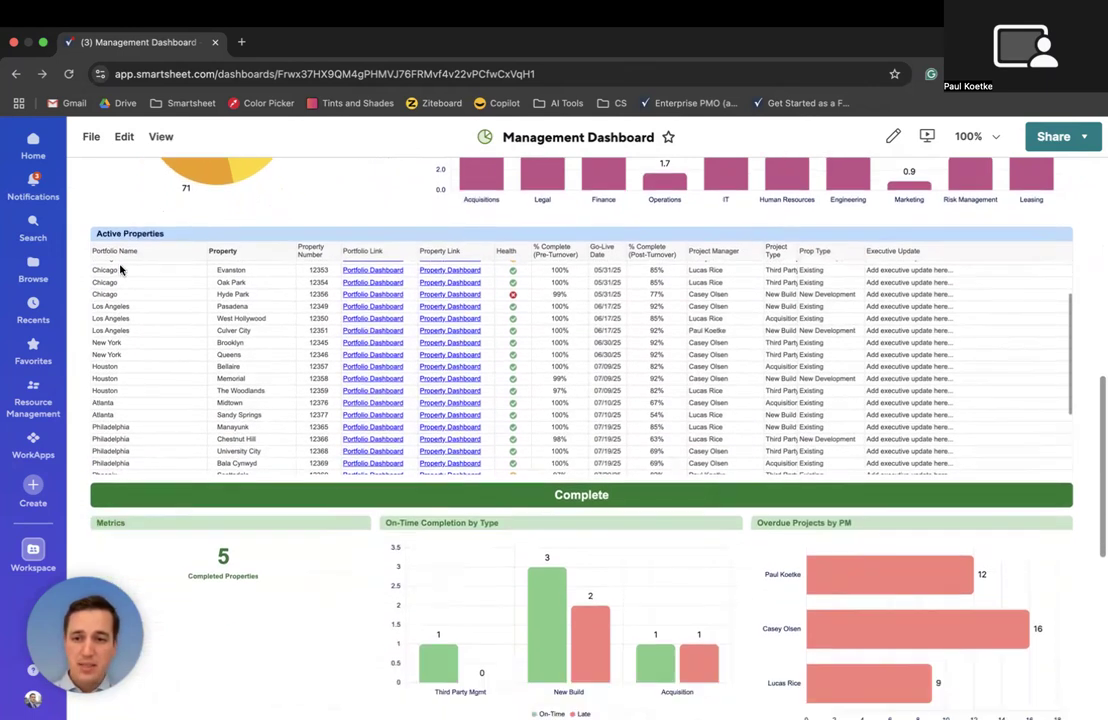
scroll(118, 273, down, 3)
scroll(93, 299, down, 3)
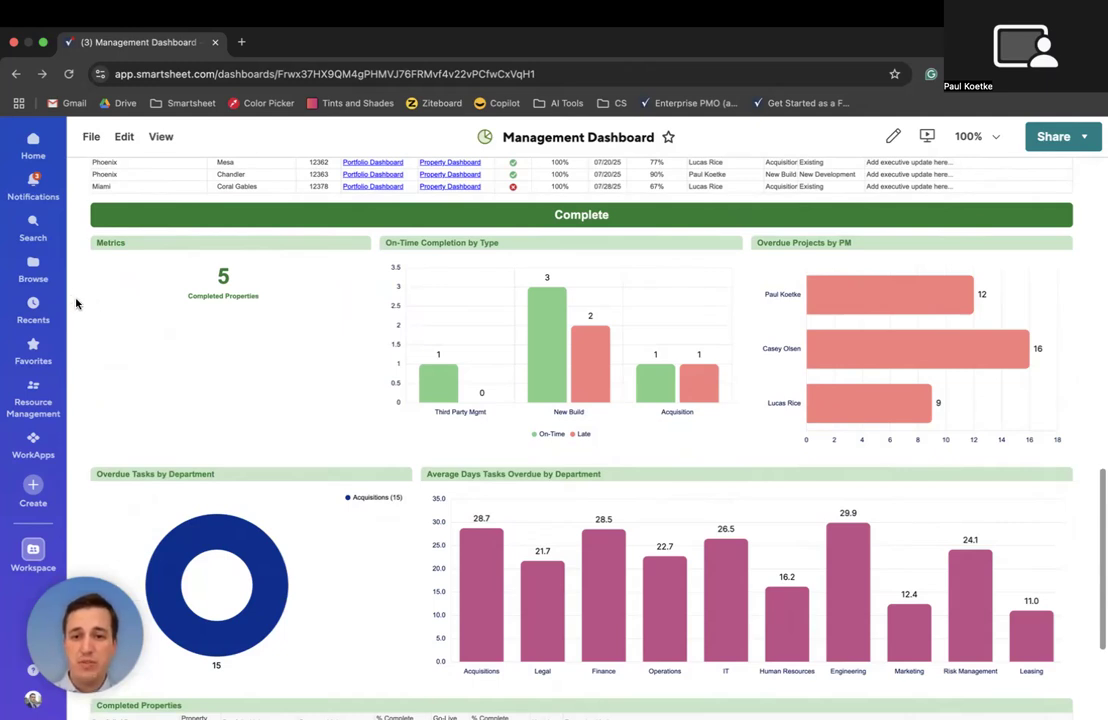
Go back to the start of the Active Properties list and open the San Francisco portfolio dashboard from the Pacific Heights row.
scroll(74, 300, up, 5)
scroll(76, 306, up, 3)
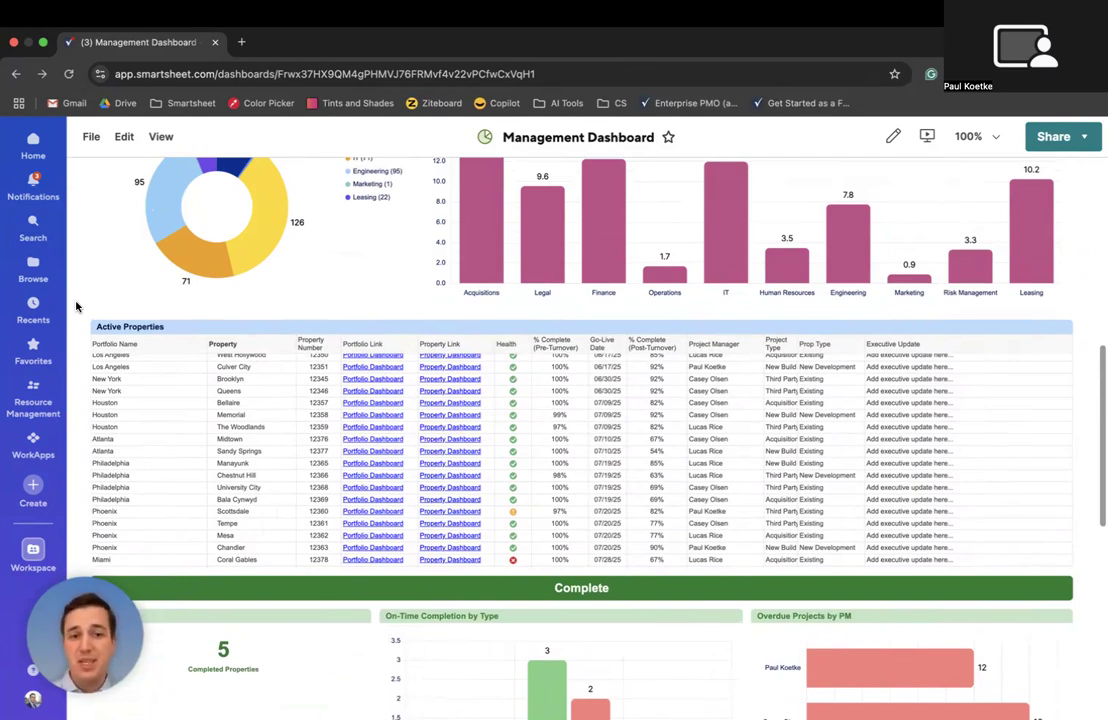
scroll(230, 420, up, 3)
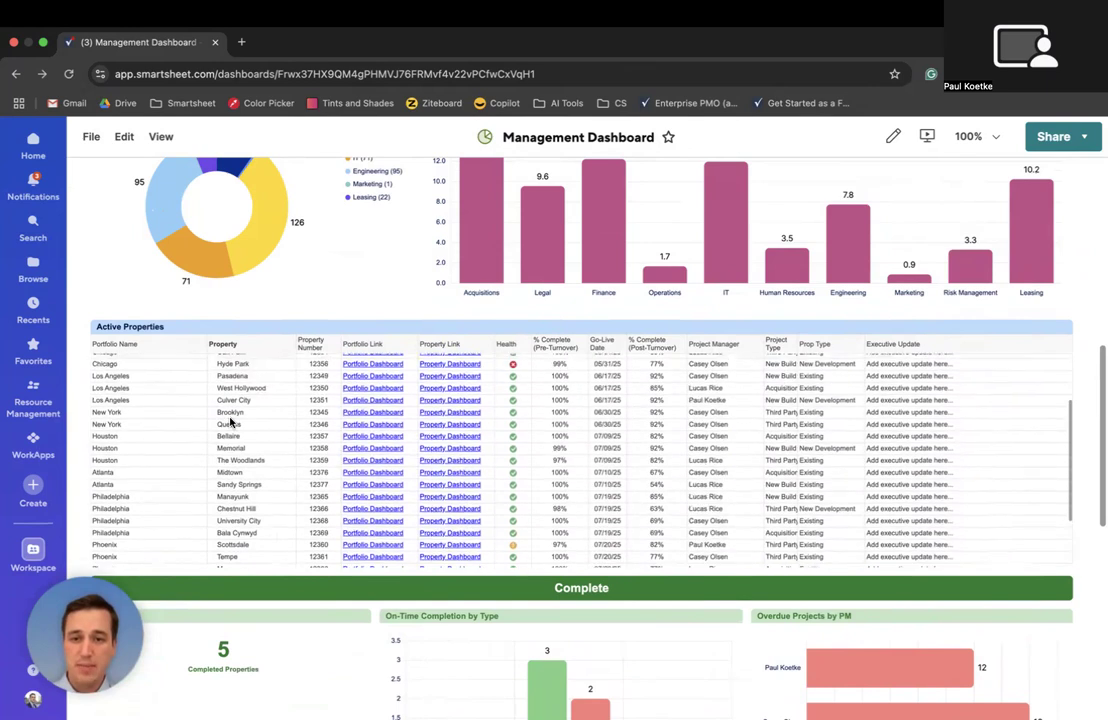
scroll(230, 420, up, 1)
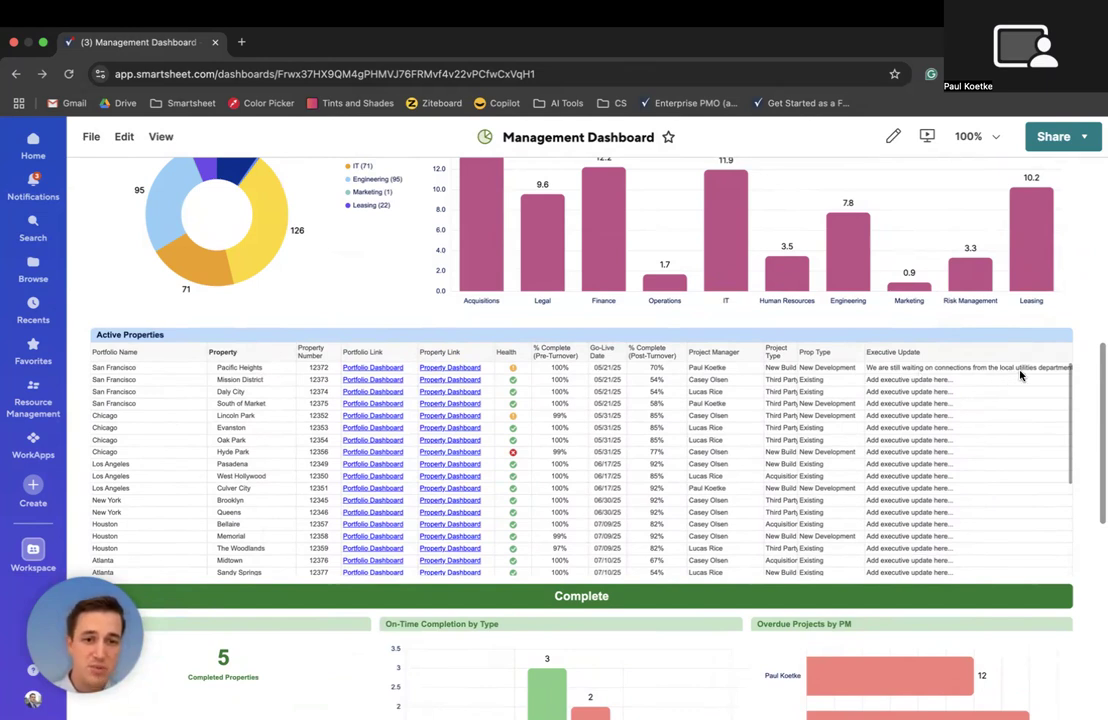
click(367, 369)
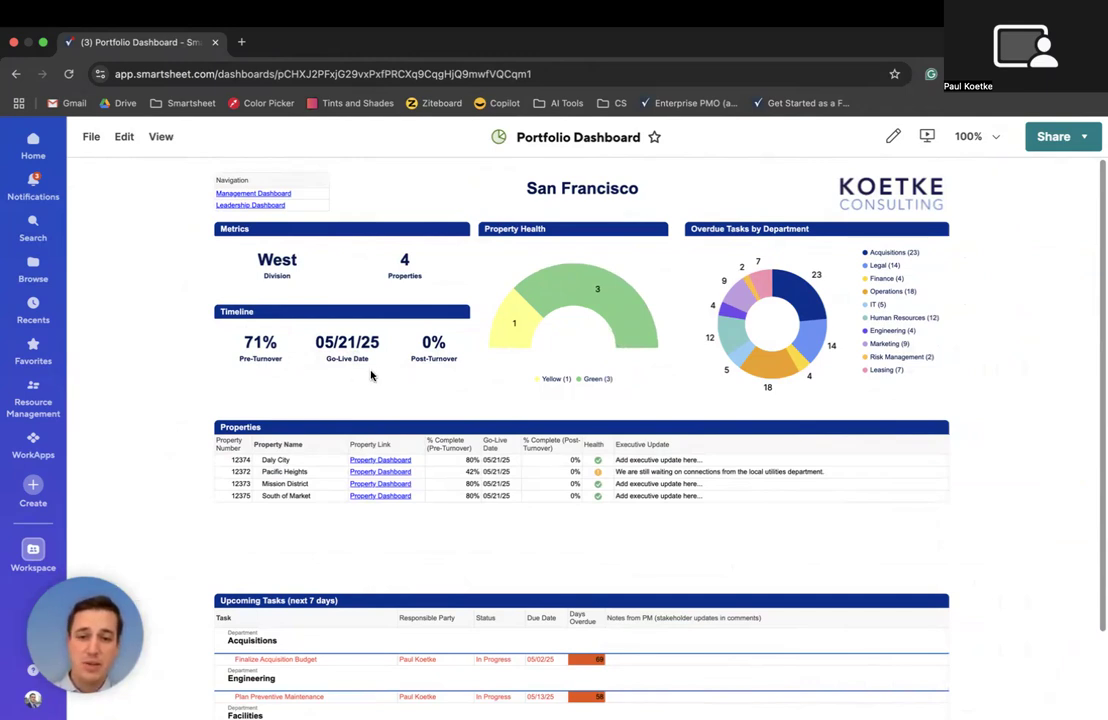
Review San Francisco's Property Health chart, property list and upcoming tasks, and open the Pacific Heights property dashboard.
mouse_move(506, 331)
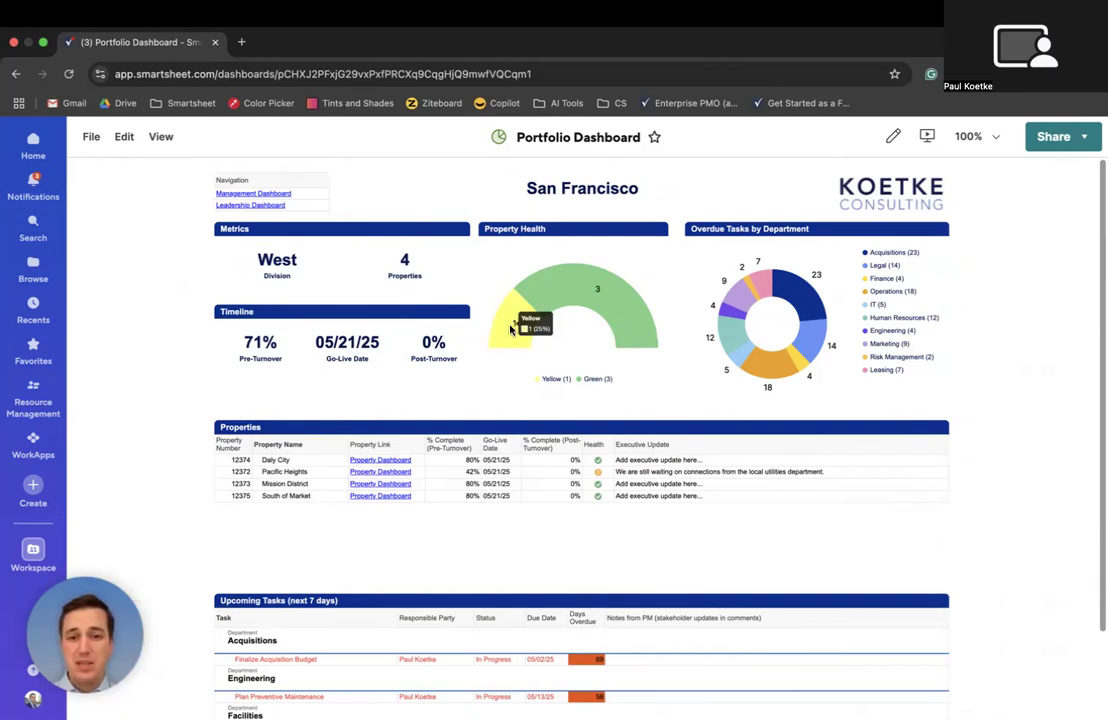
mouse_move(615, 318)
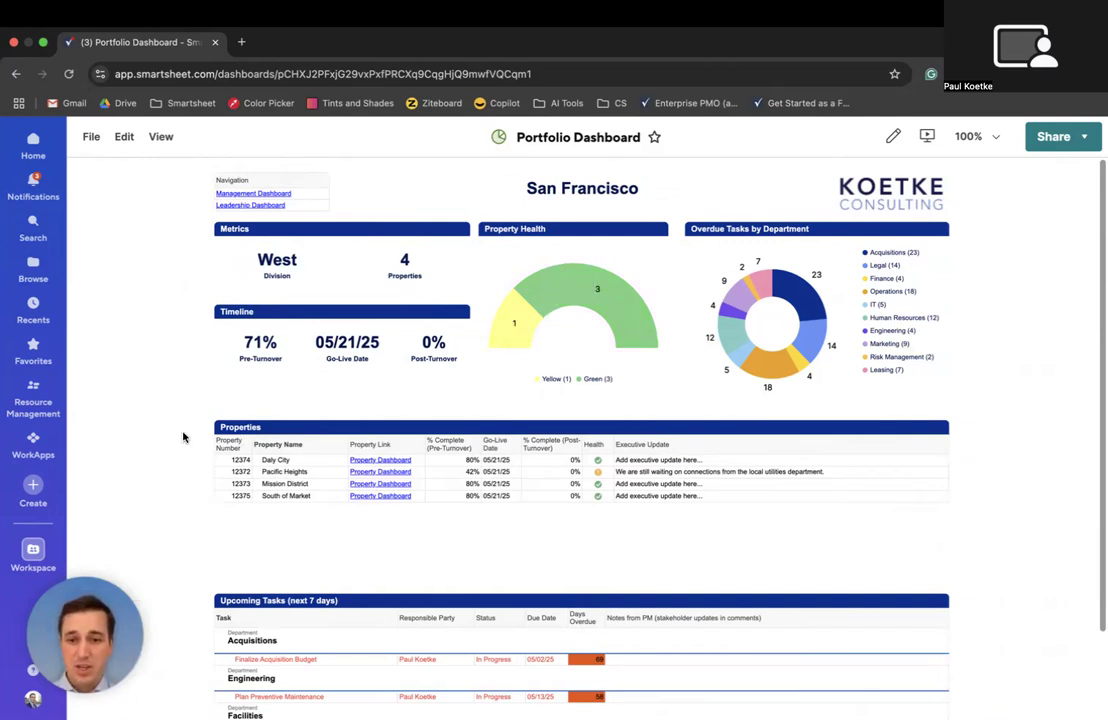
scroll(186, 430, down, 2)
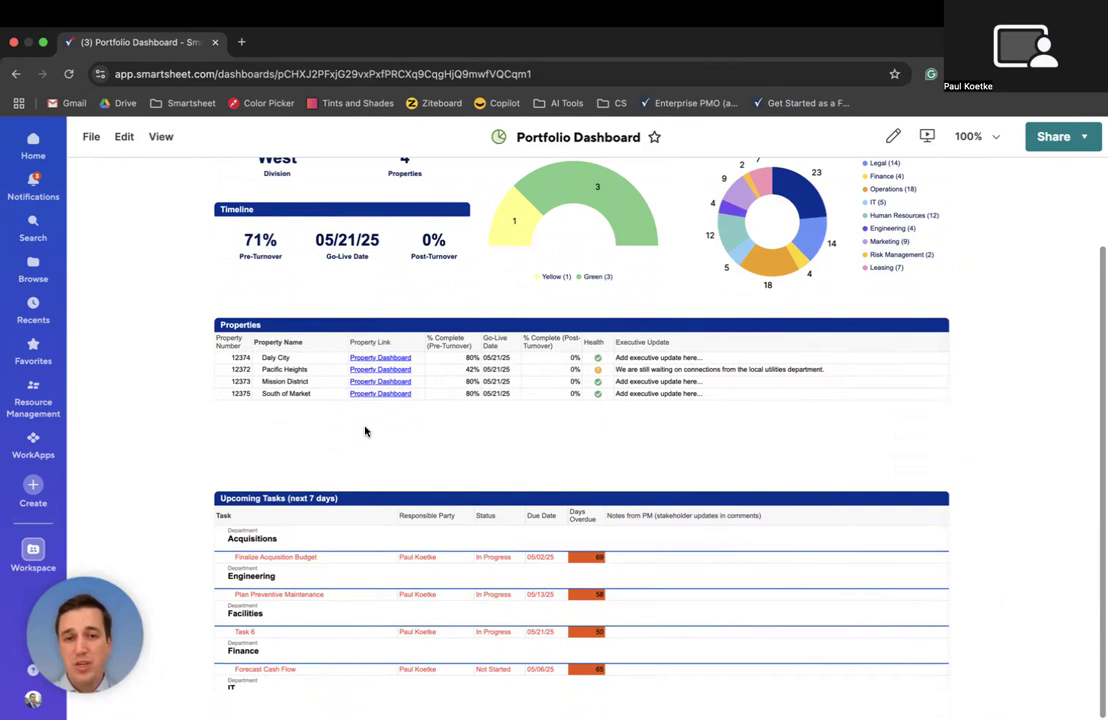
scroll(365, 431, up, 3)
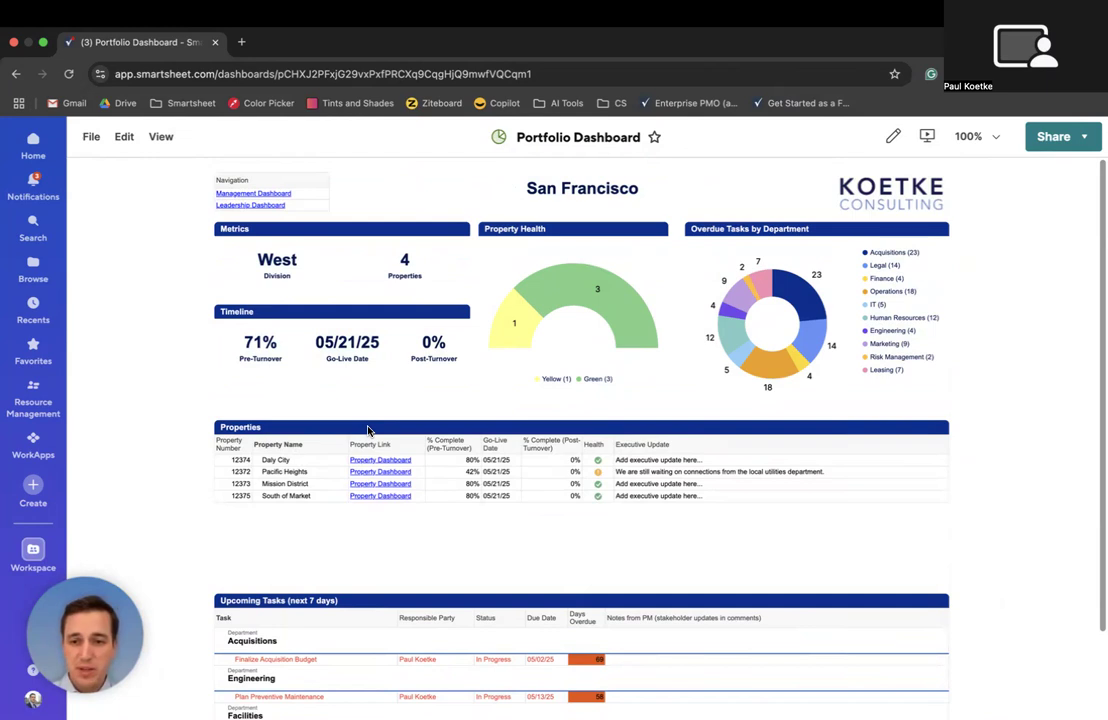
click(384, 482)
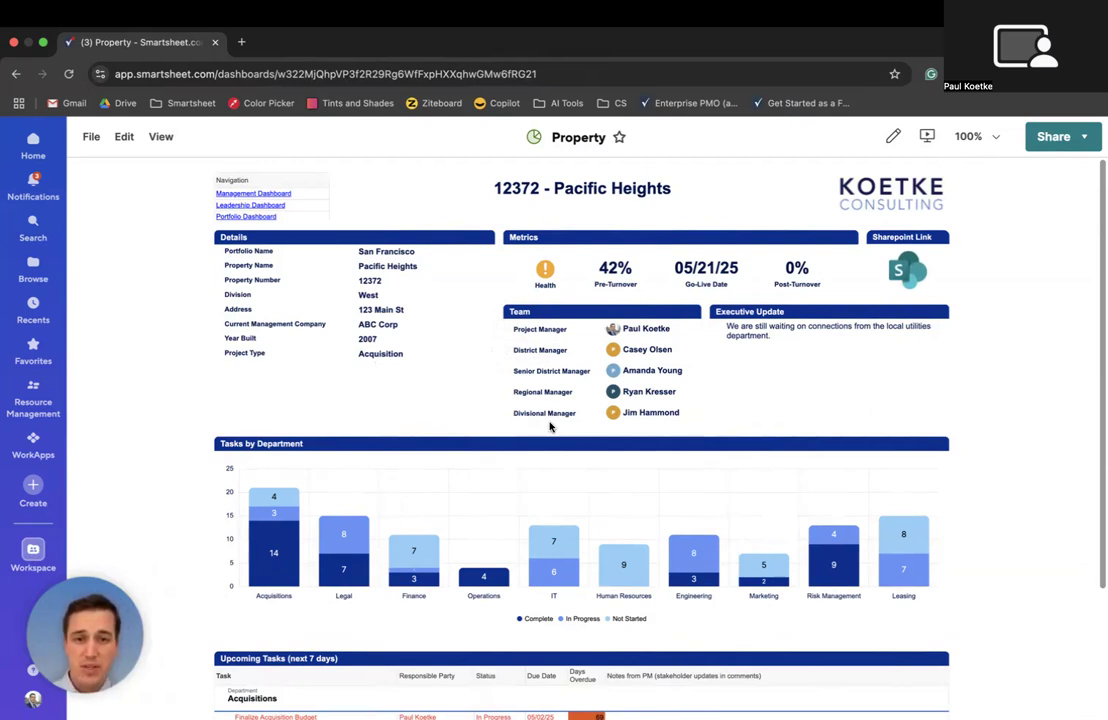
Open the status report behind the Executive Update and replace the update text with "All good".
click(782, 343)
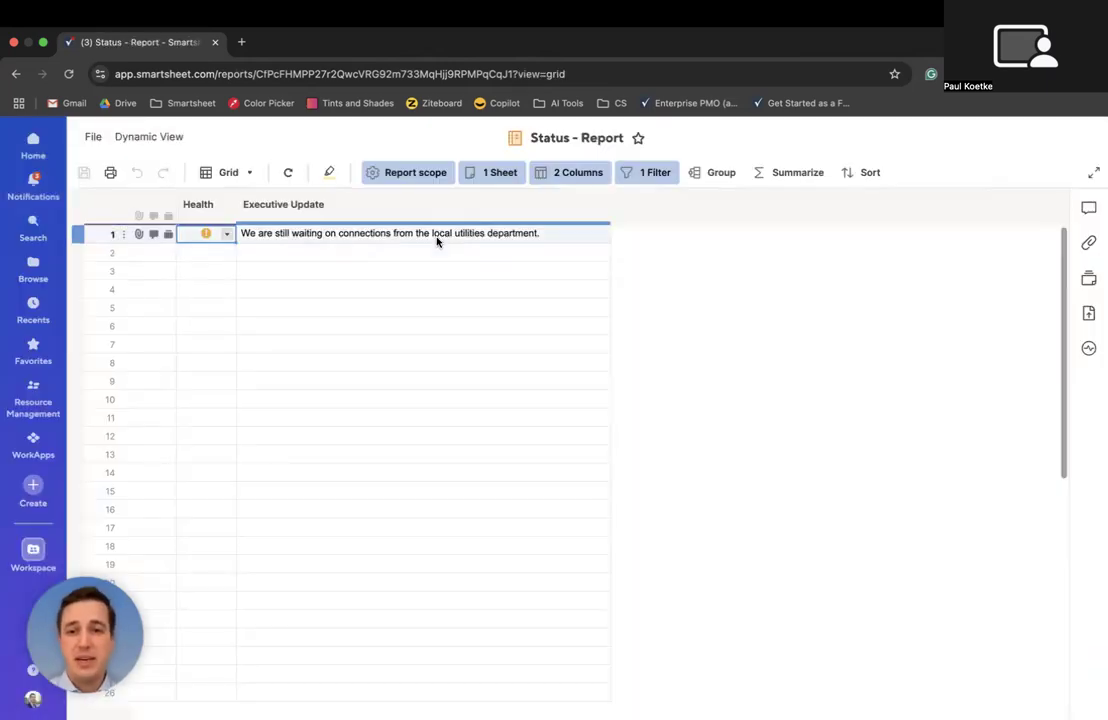
triple_click(436, 236)
text(All Good)
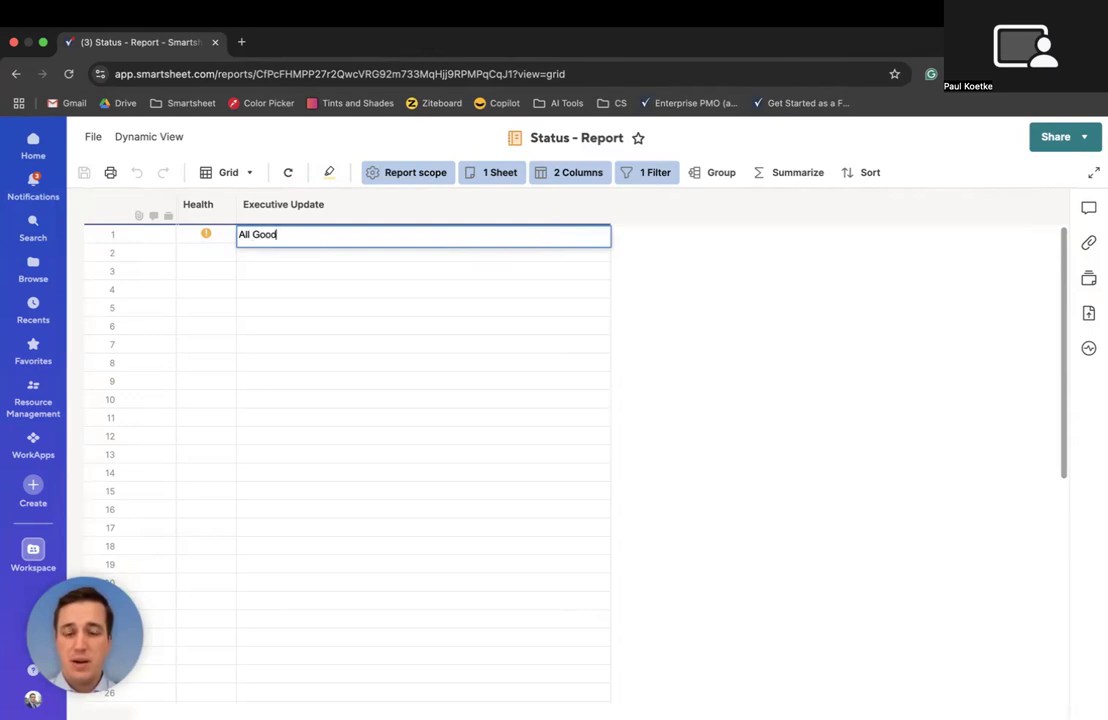
key(BackSpace)
key(BackSpace)
key(BackSpace)
key(BackSpace)
text(good)
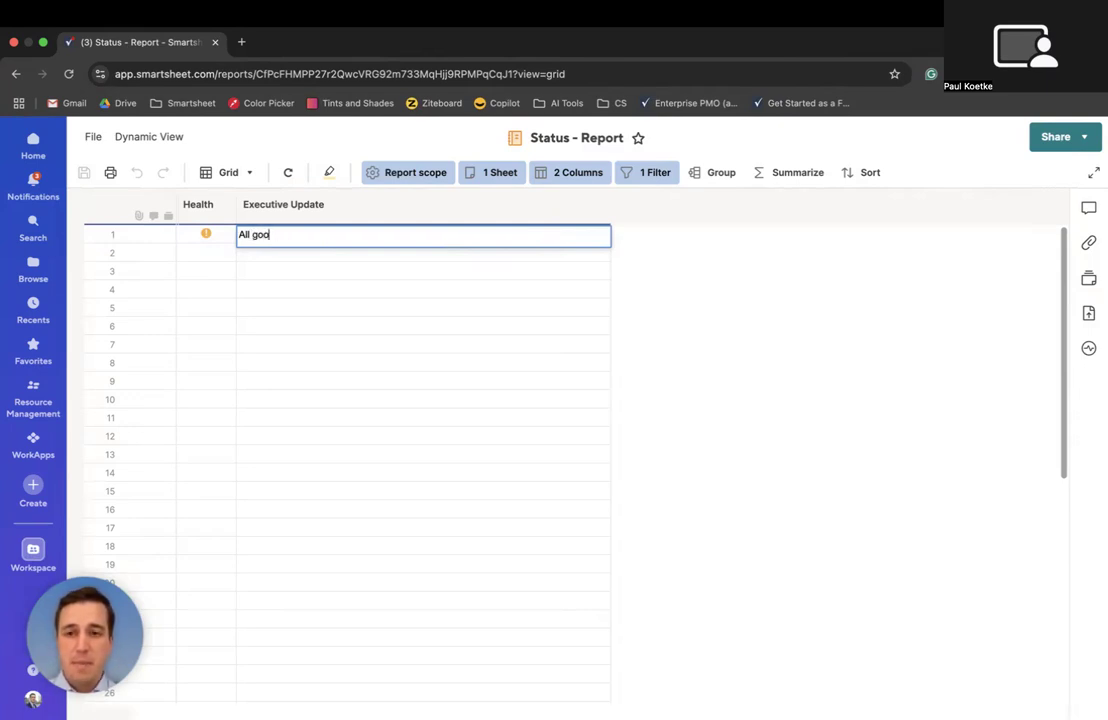
Set the property's Health status to Yes and save the status report.
click(220, 234)
click(226, 233)
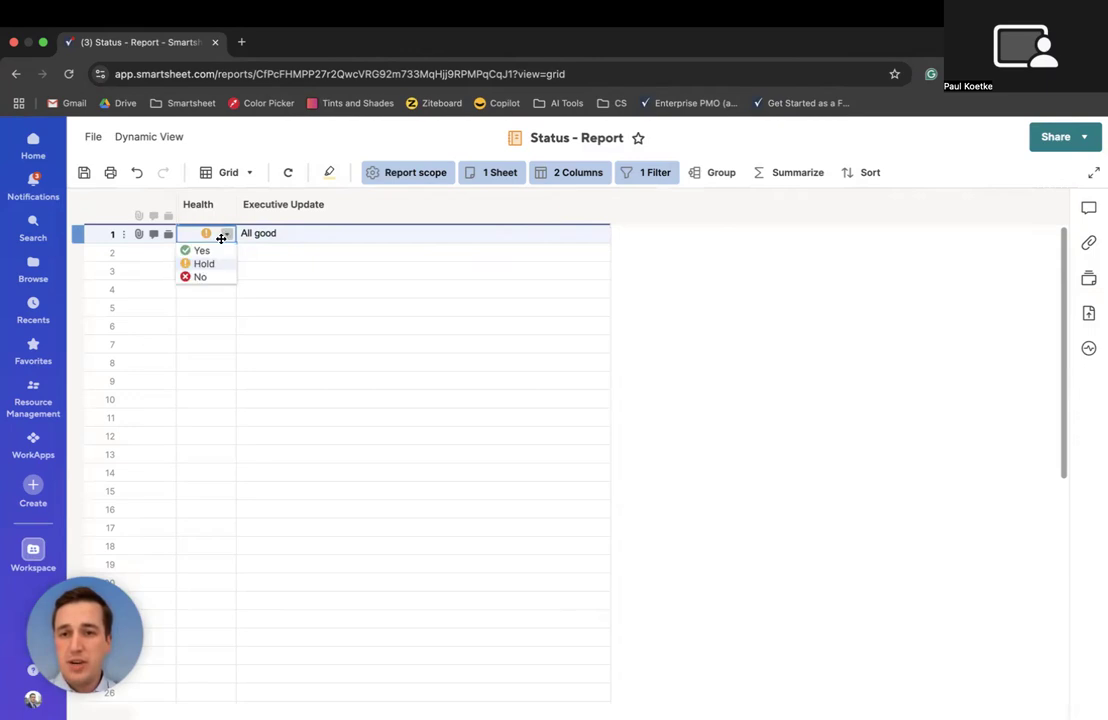
click(205, 251)
click(84, 172)
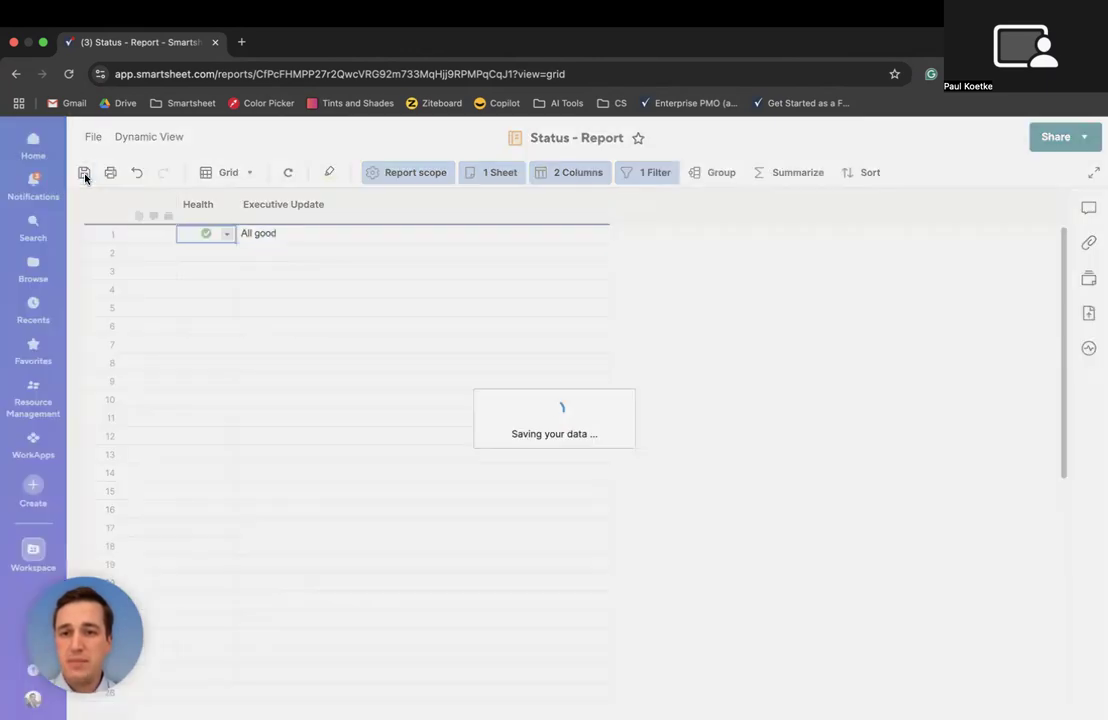
Return to the Pacific Heights property dashboard and examine the Tasks by Department chart, including the completed Acquisitions tasks.
click(16, 74)
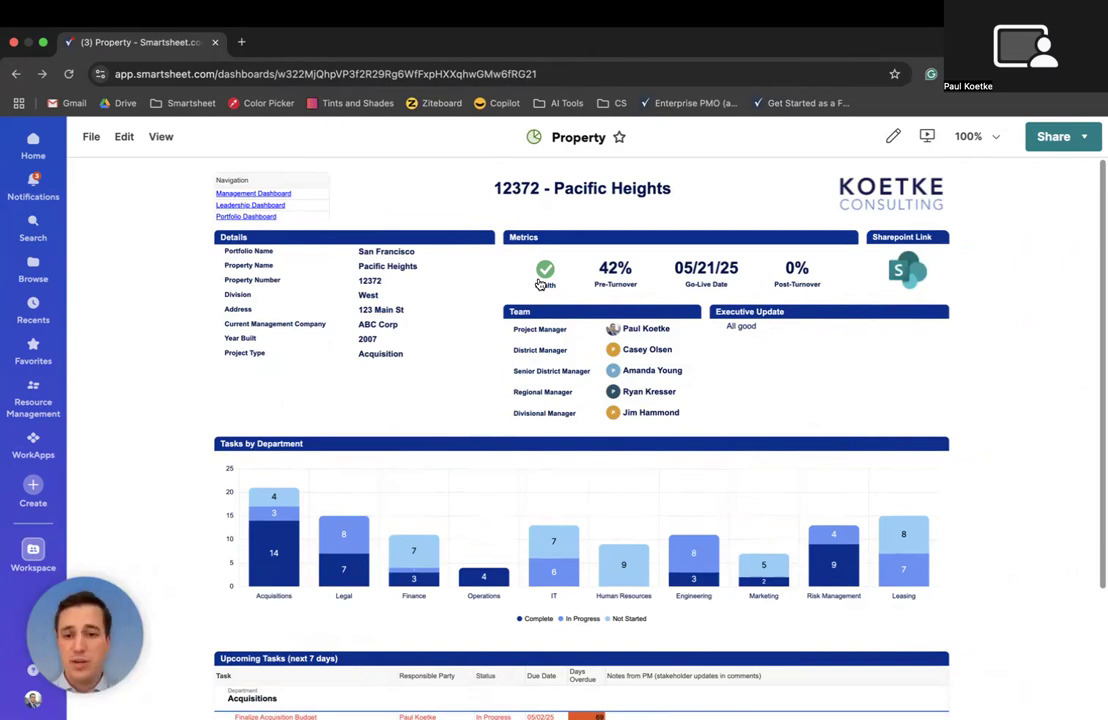
scroll(196, 374, down, 1)
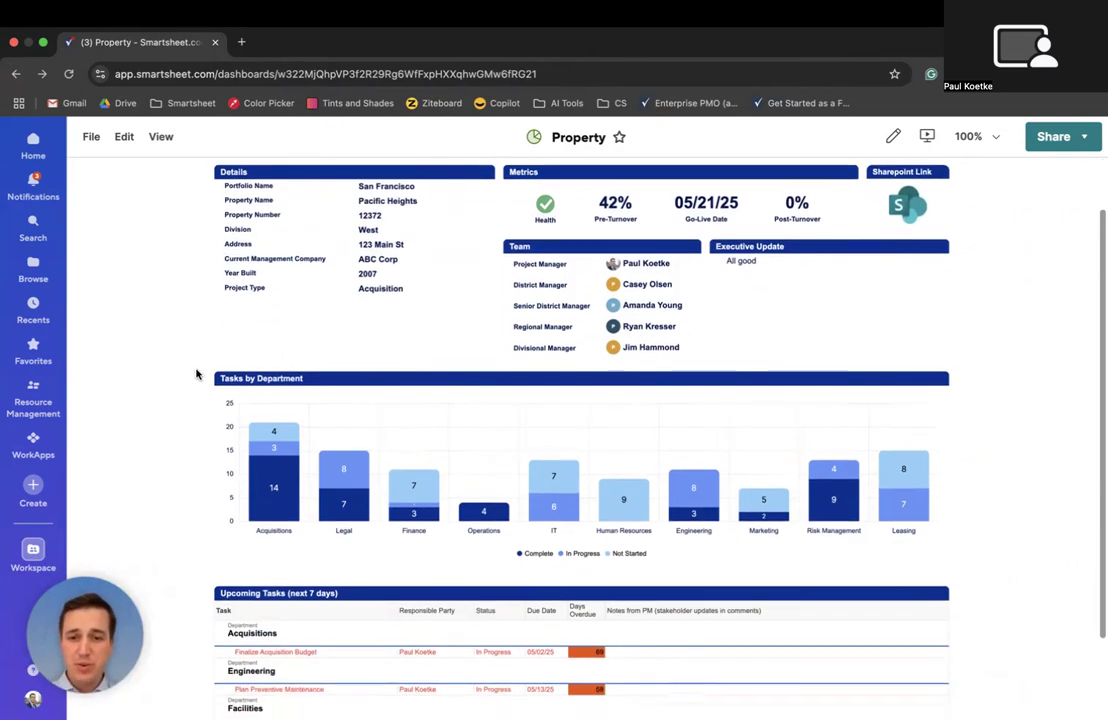
scroll(196, 374, down, 1)
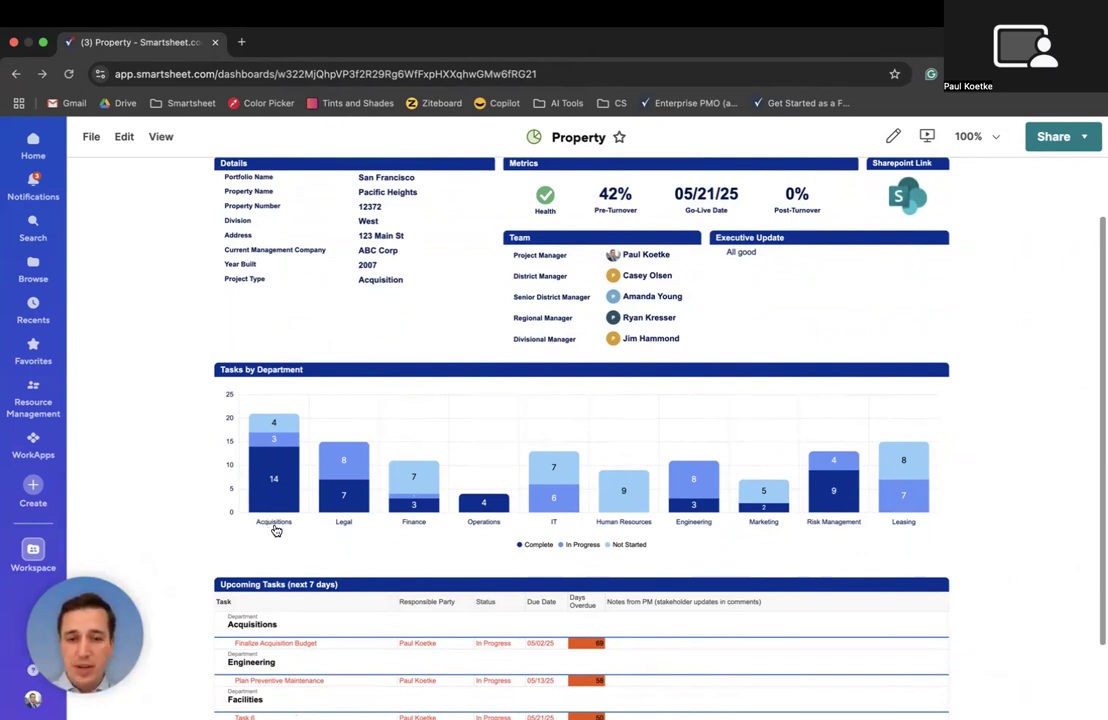
mouse_move(287, 498)
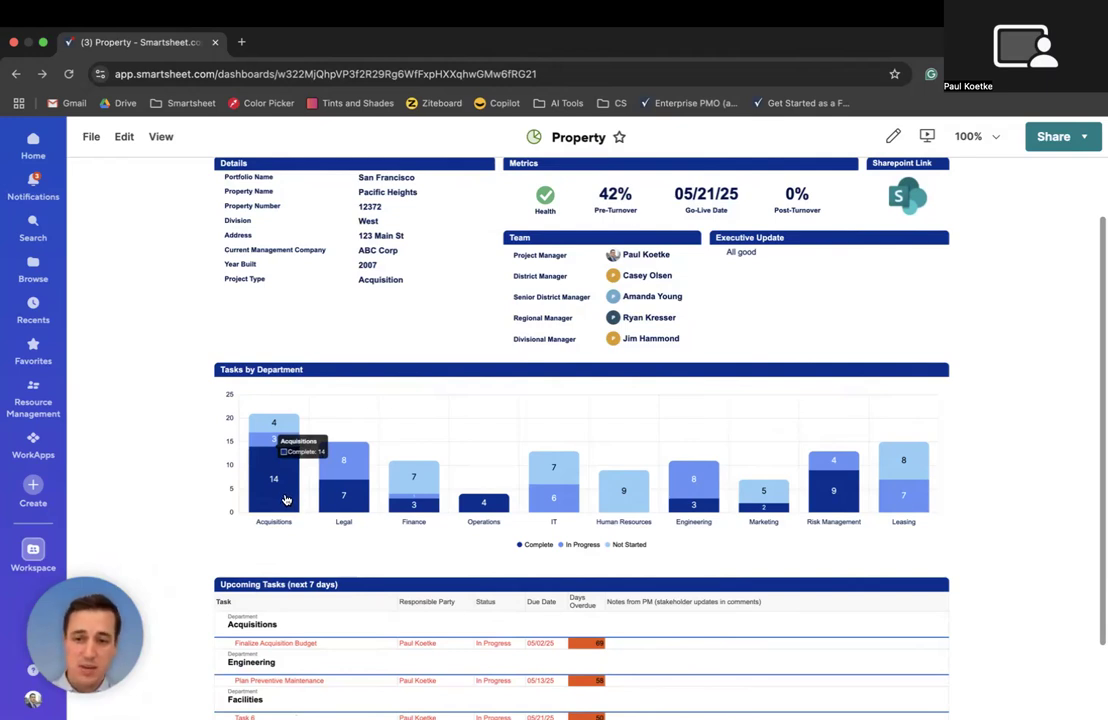
Compare task statuses across departments in the Tasks by Department chart, and open the Property Checklist behind Upcoming Tasks.
mouse_move(268, 450)
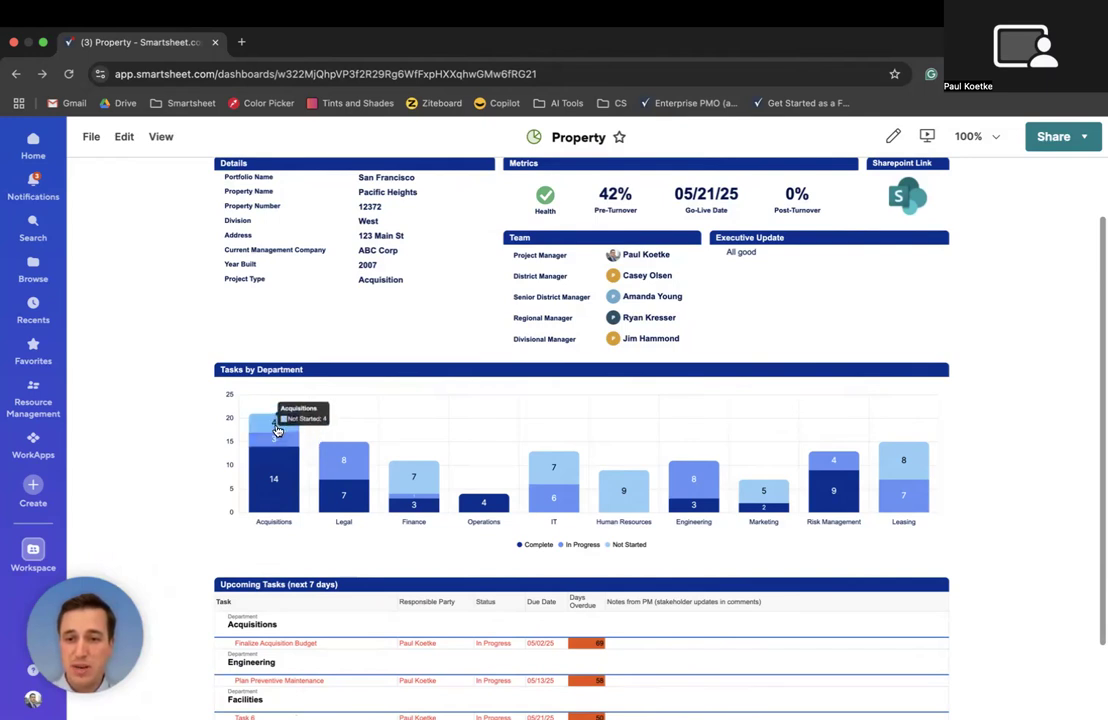
mouse_move(634, 506)
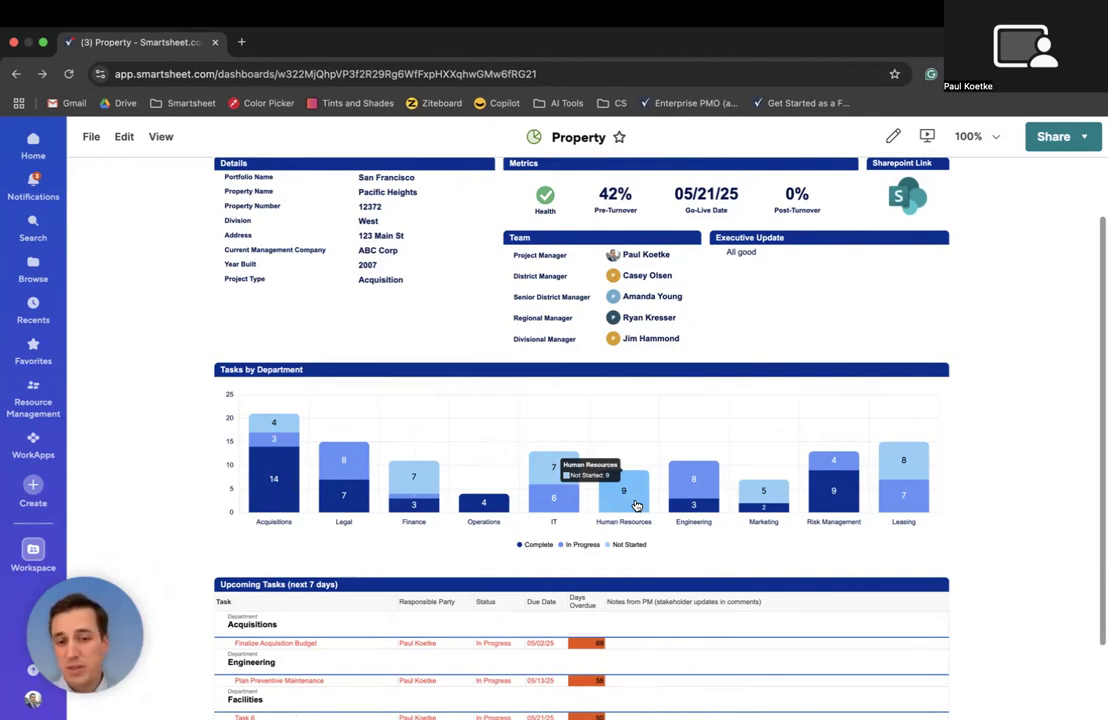
mouse_move(492, 508)
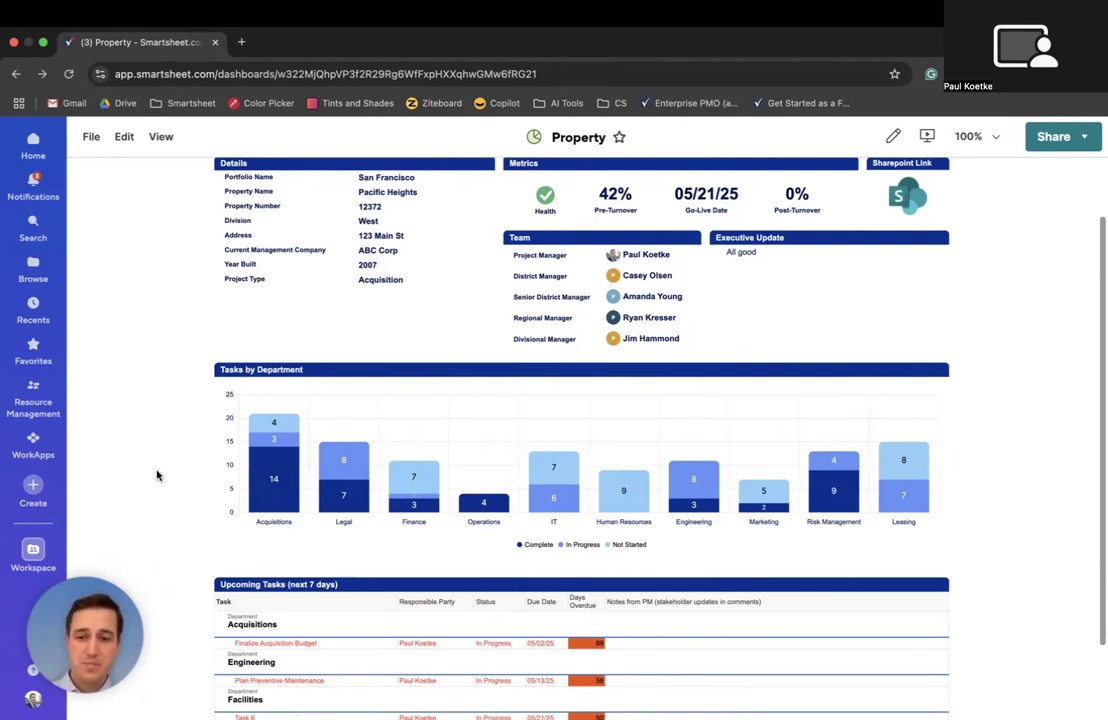
scroll(156, 475, down, 3)
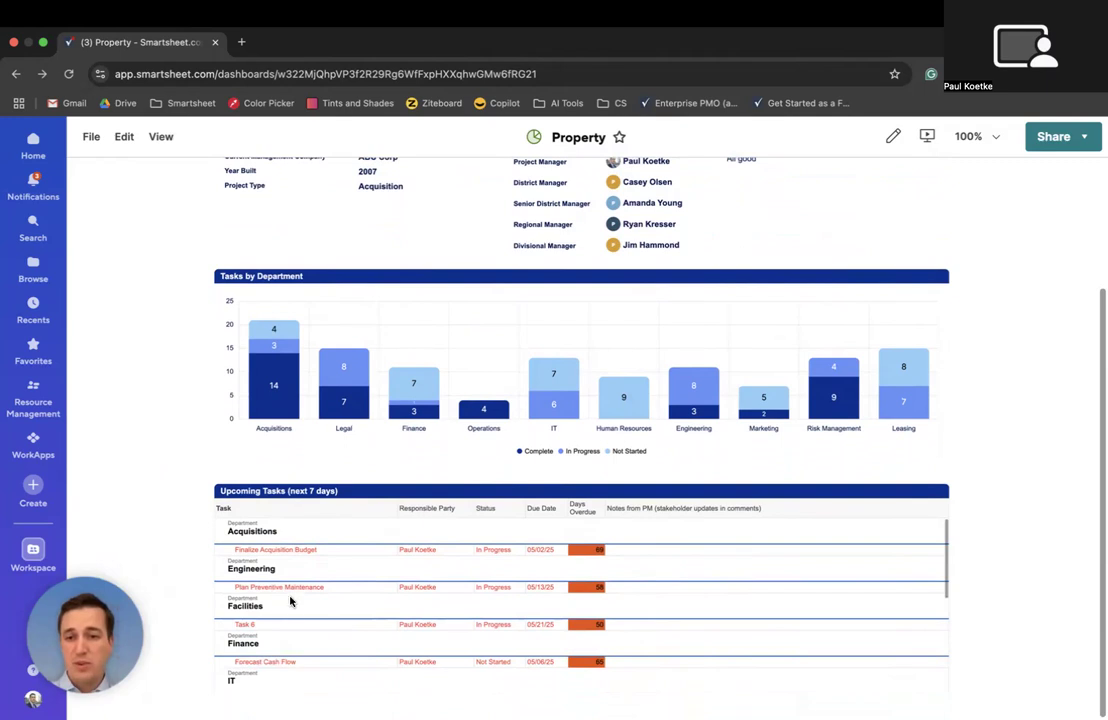
click(348, 564)
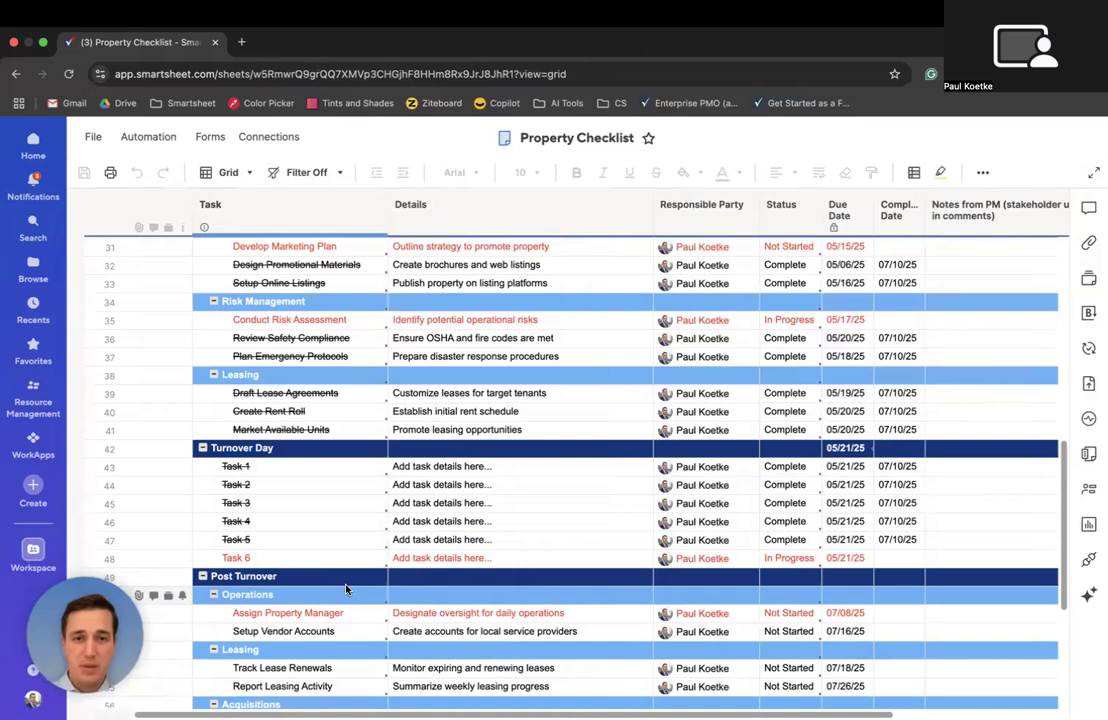
Review the Property Checklist tasks, statuses and due dates across the Pre Turnover, Turnover Day and Post Turnover phases.
scroll(412, 482, up, 5)
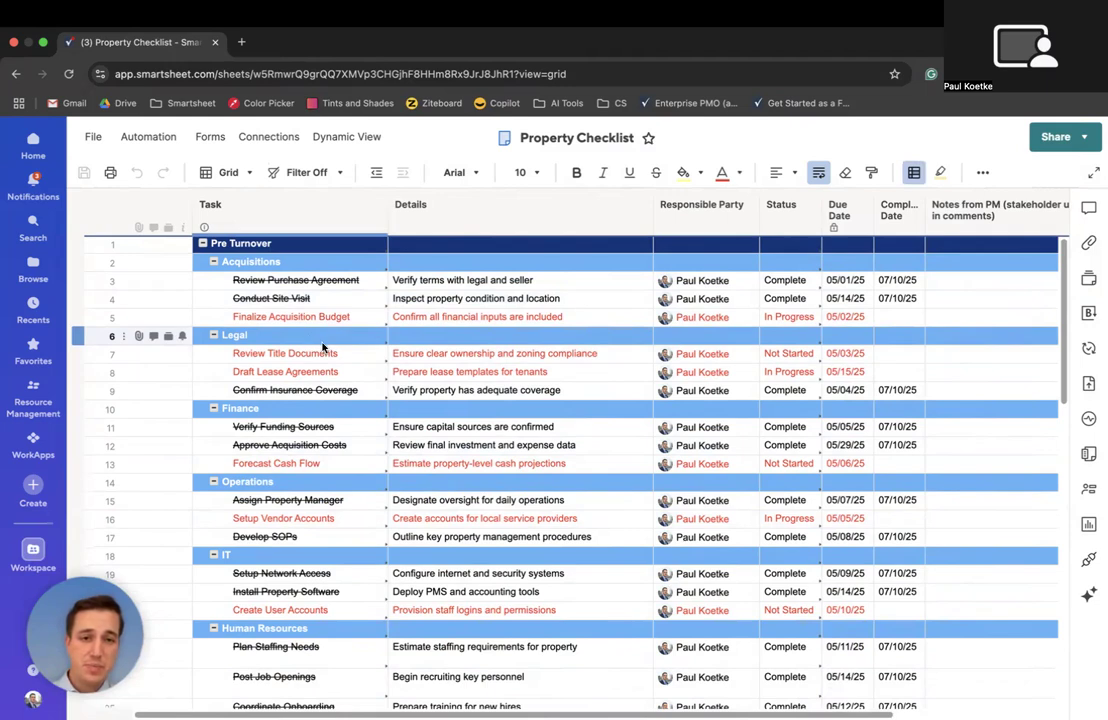
scroll(321, 345, down, 10)
scroll(323, 345, down, 4)
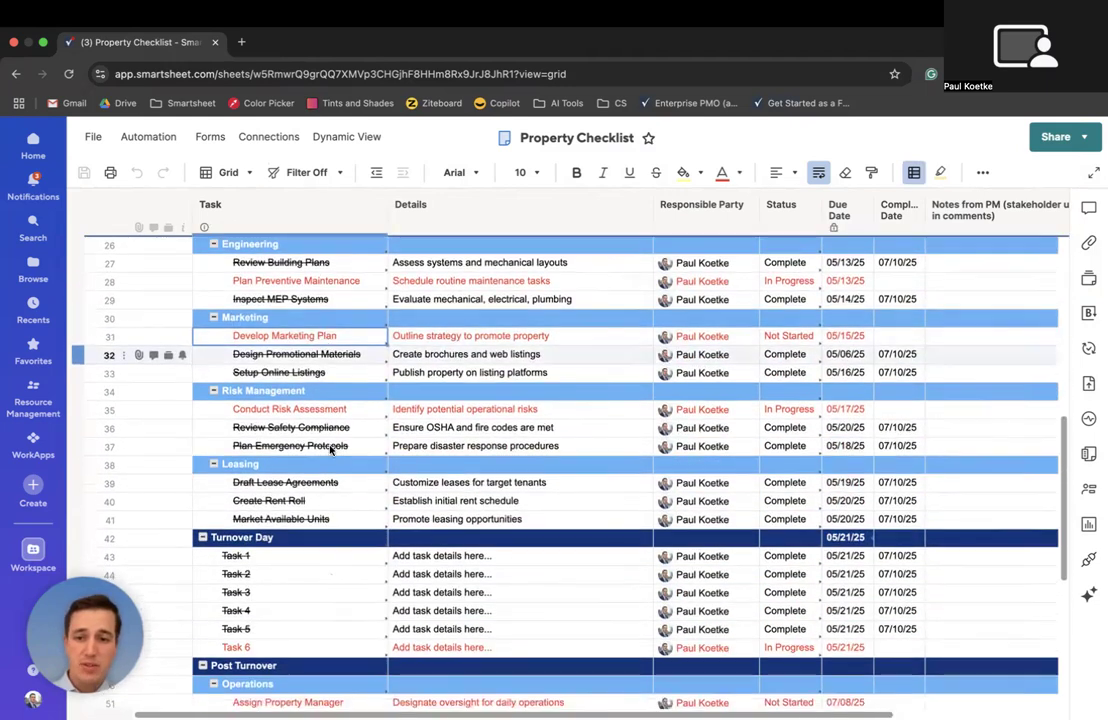
scroll(315, 570, down, 3)
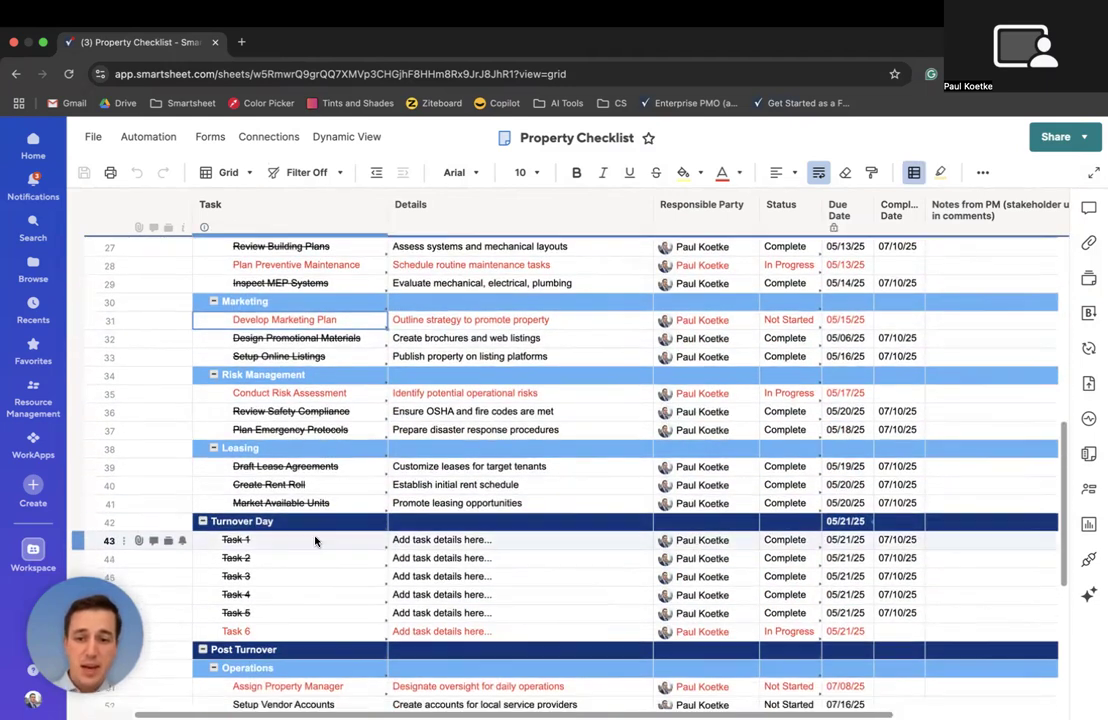
scroll(321, 617, down, 2)
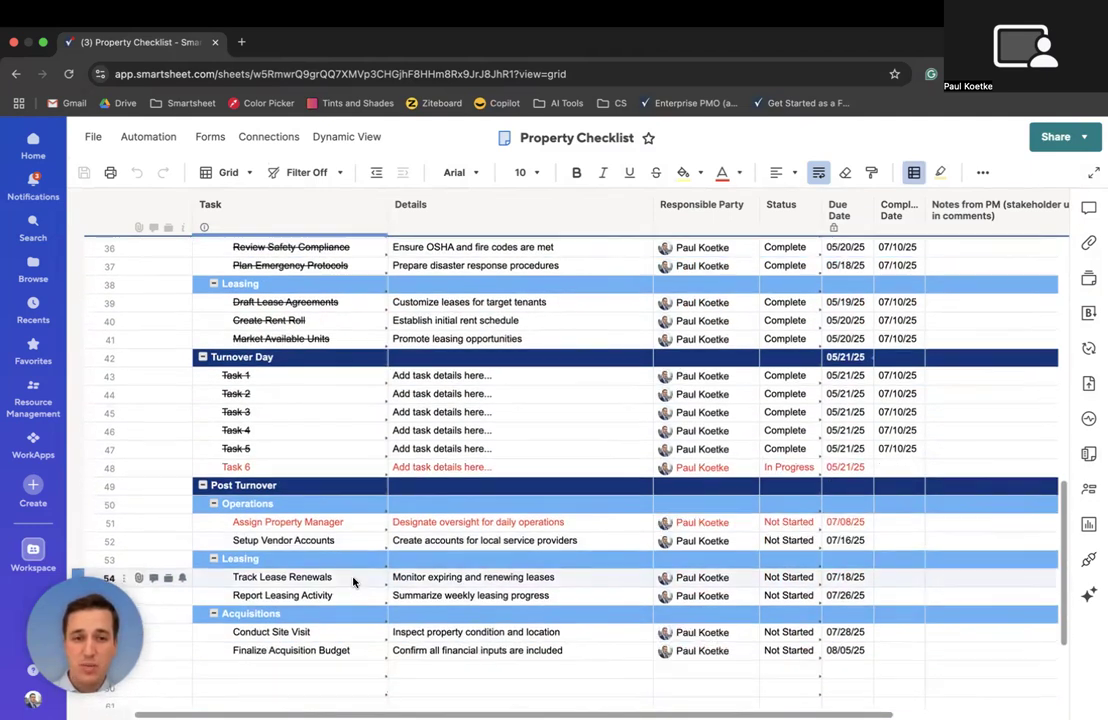
scroll(353, 582, up, 10)
scroll(353, 582, up, 2)
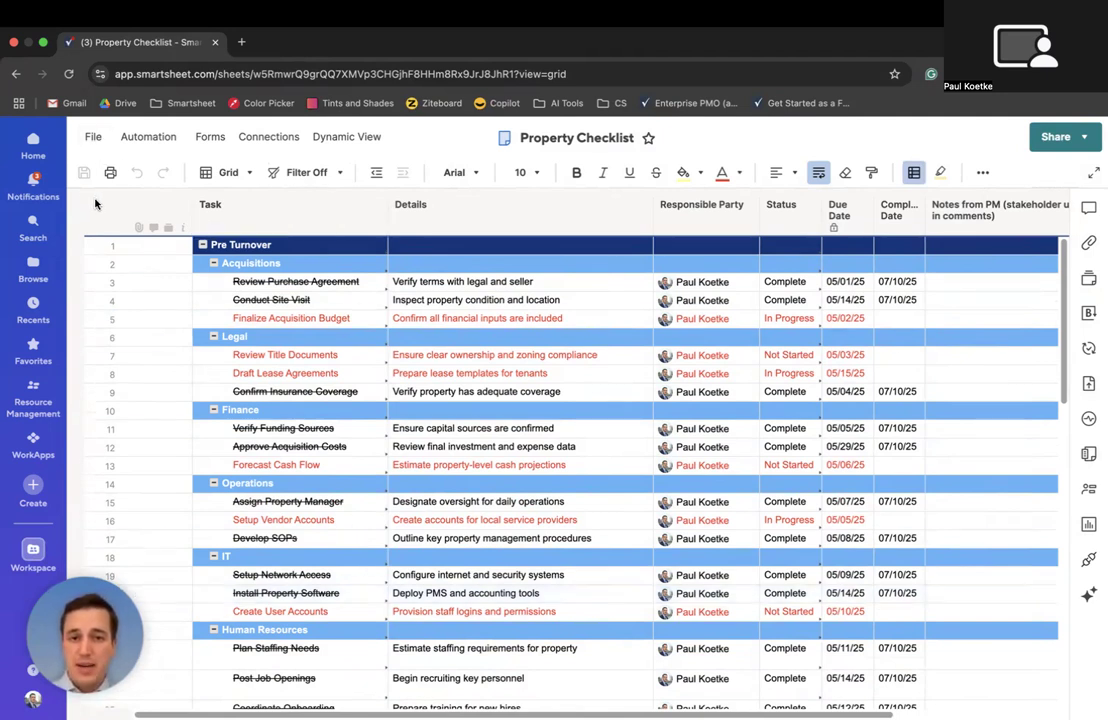
Return to the Pacific Heights property dashboard, open the Leadership Dashboard, and review its go-live charts, Active Projects and Completed Transitions.
click(16, 75)
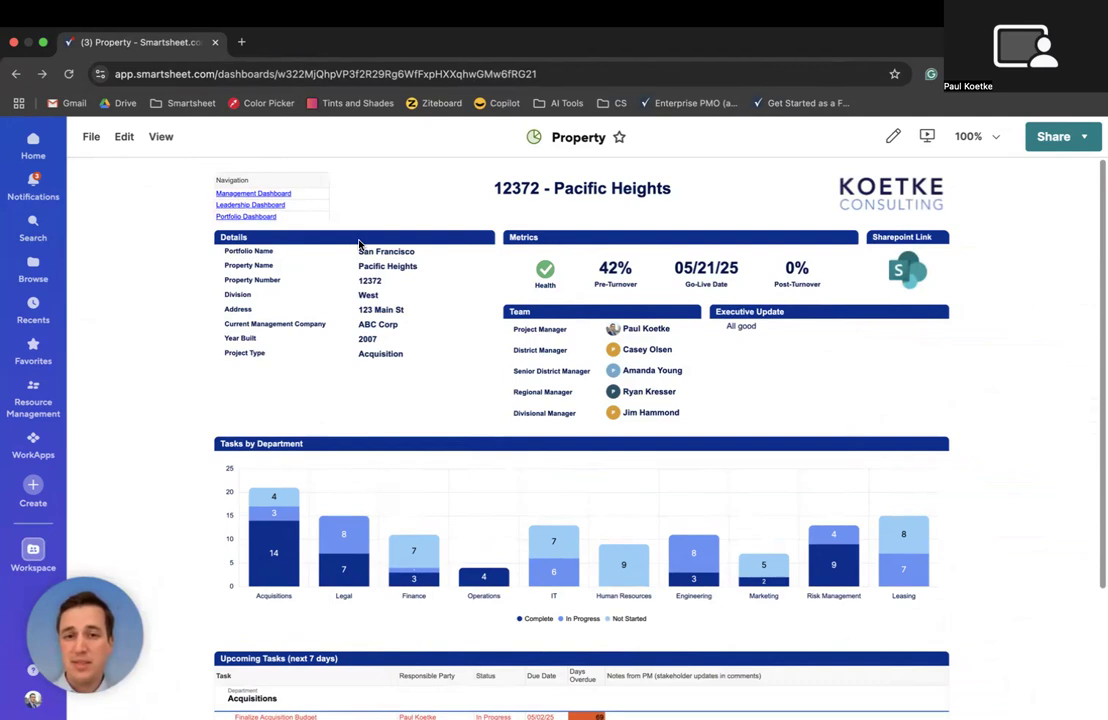
click(269, 206)
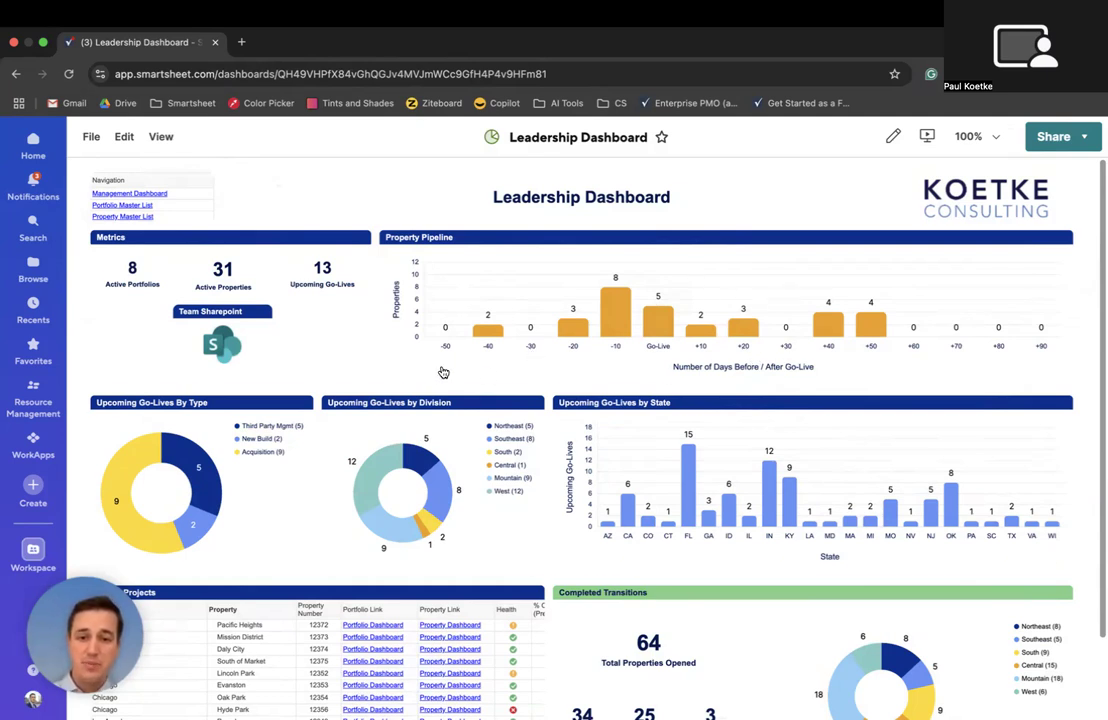
scroll(441, 372, down, 2)
scroll(441, 372, down, 3)
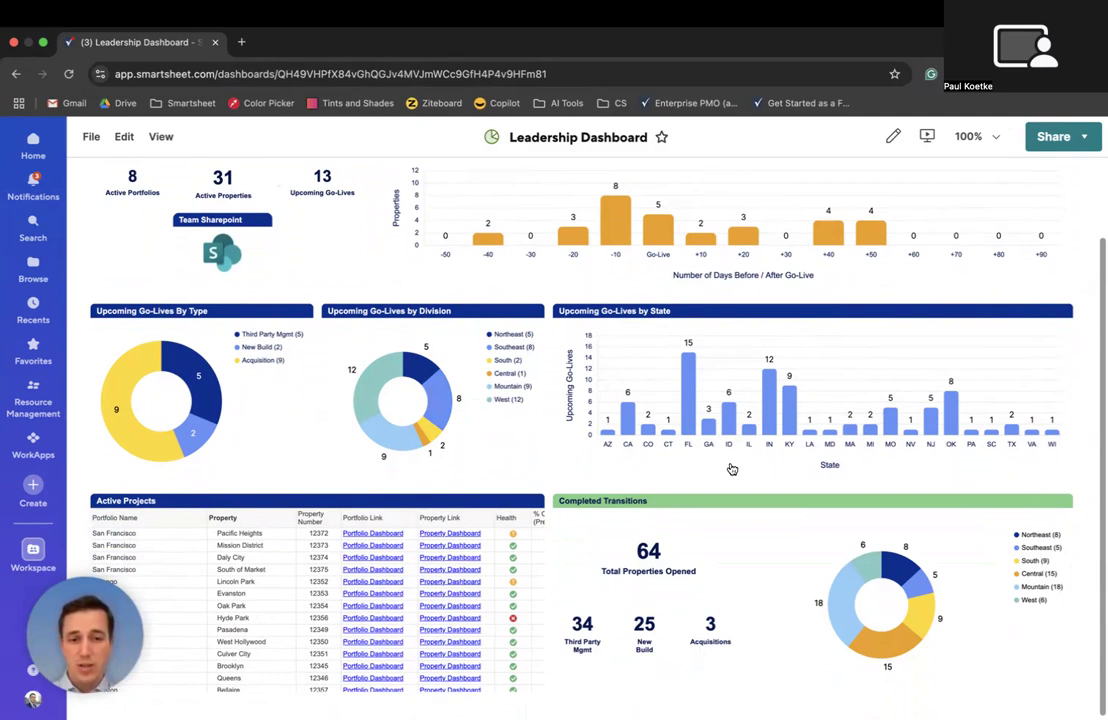
mouse_move(688, 418)
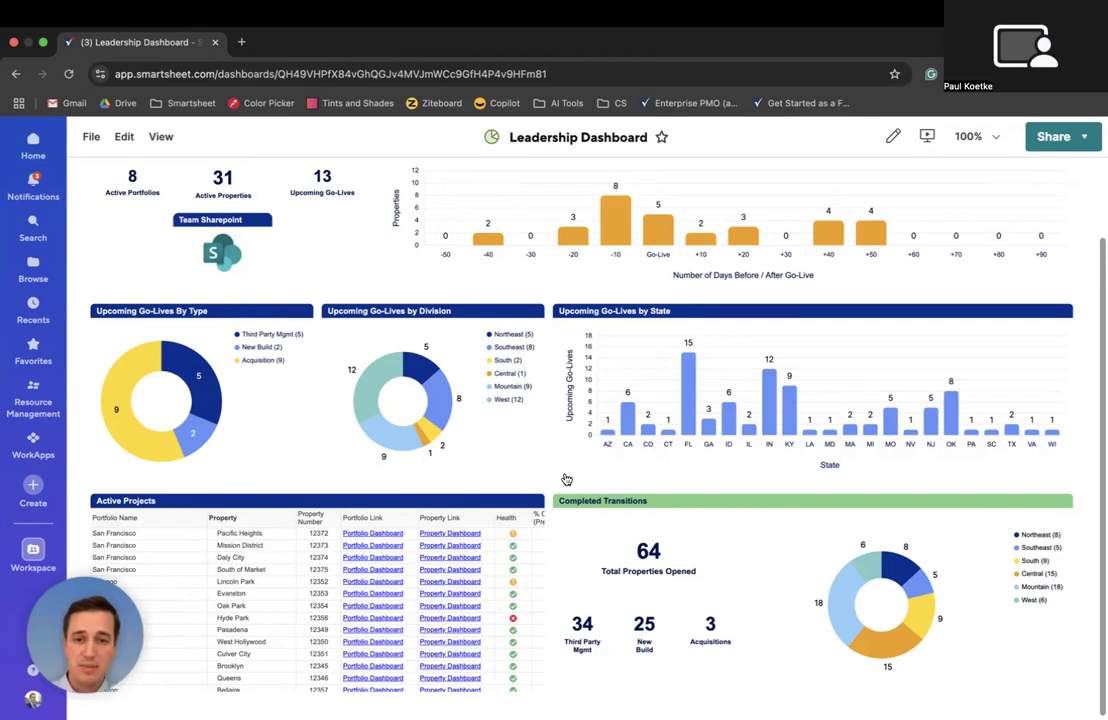
scroll(594, 432, up, 2)
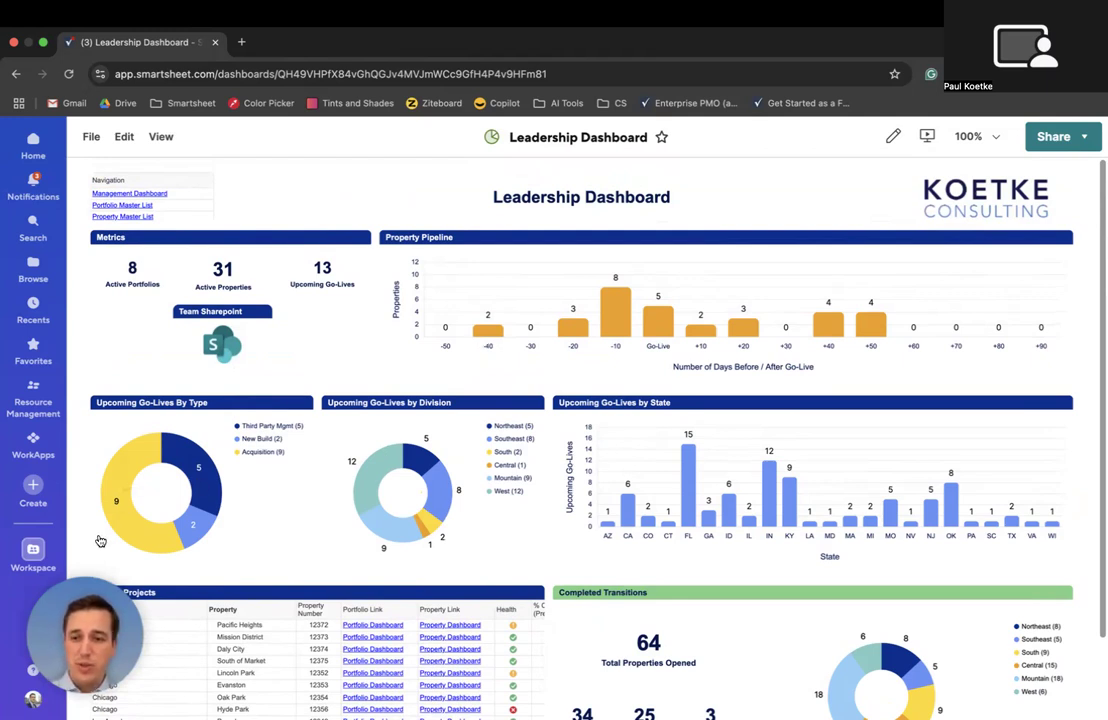
Open the PM Dashboard from the DEMO_Property Onboarding workspace and inspect the -20 and Go-Live bars in the Property Pipeline chart.
click(33, 551)
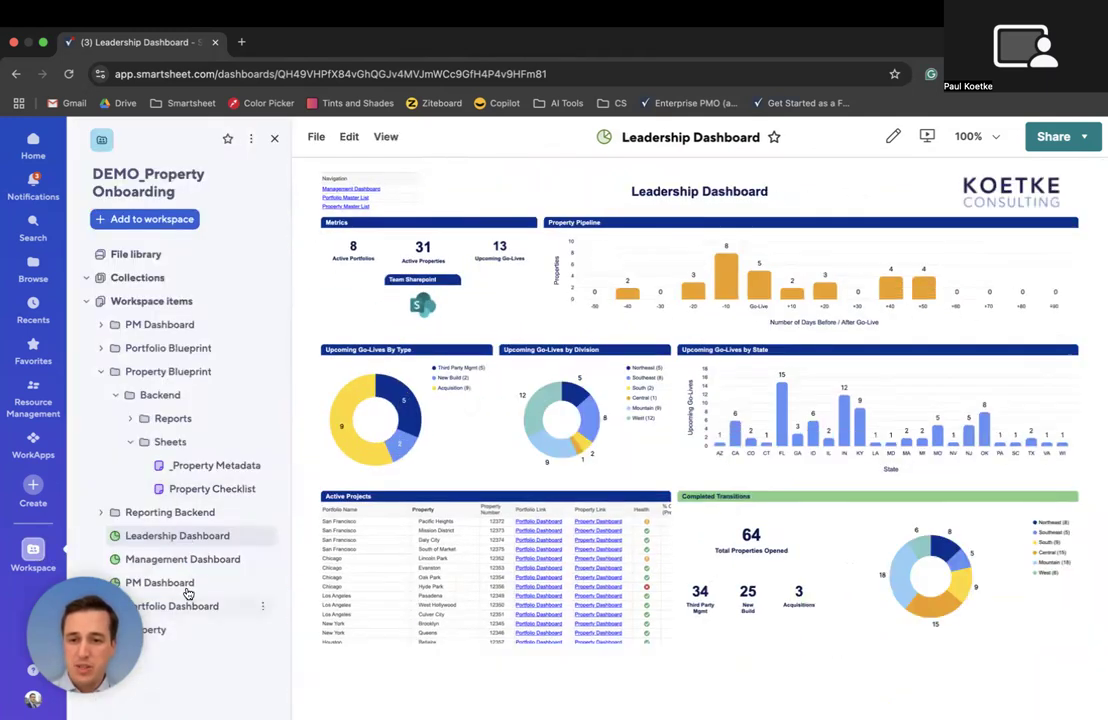
click(187, 590)
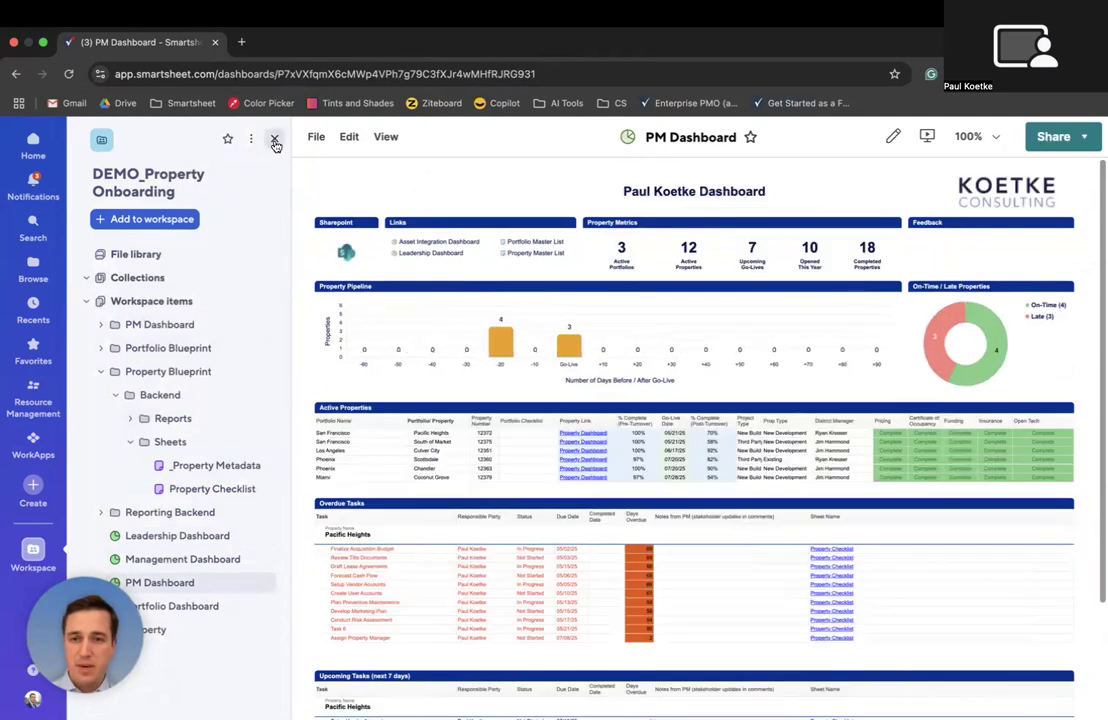
click(274, 139)
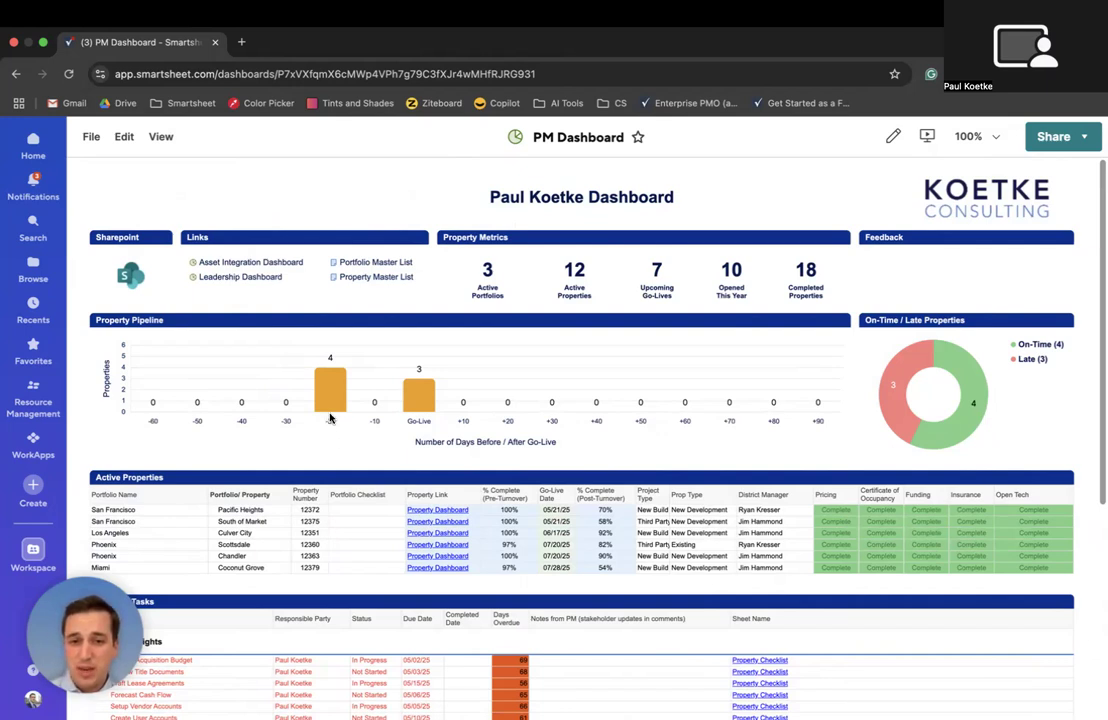
mouse_move(335, 400)
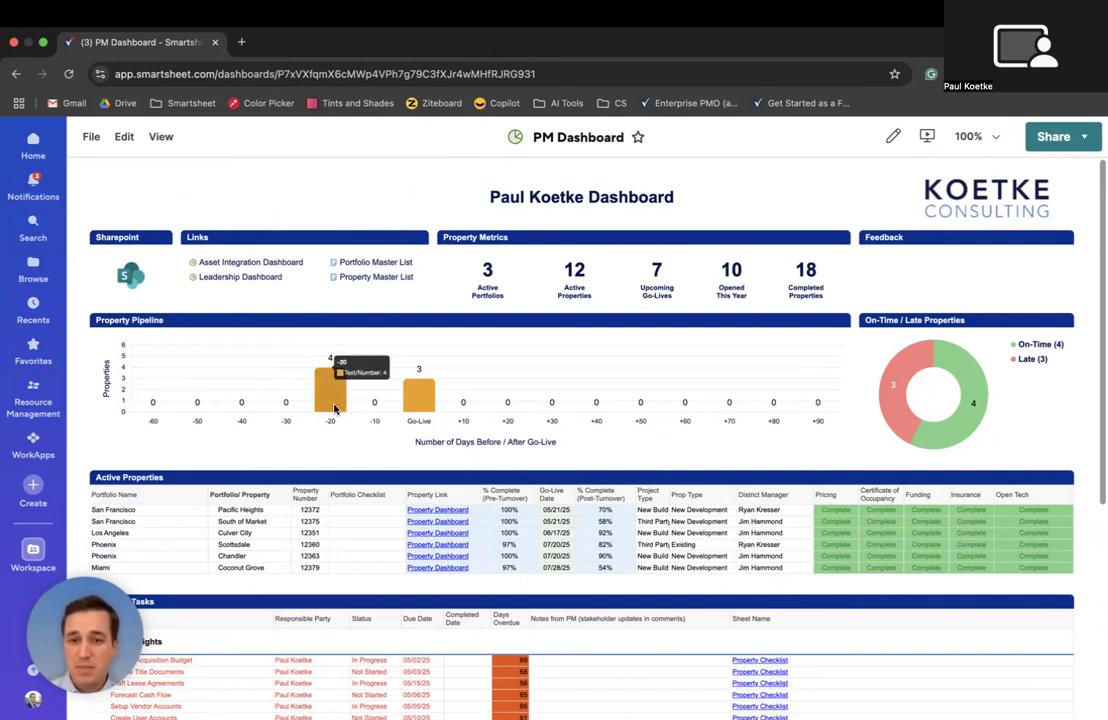
mouse_move(420, 405)
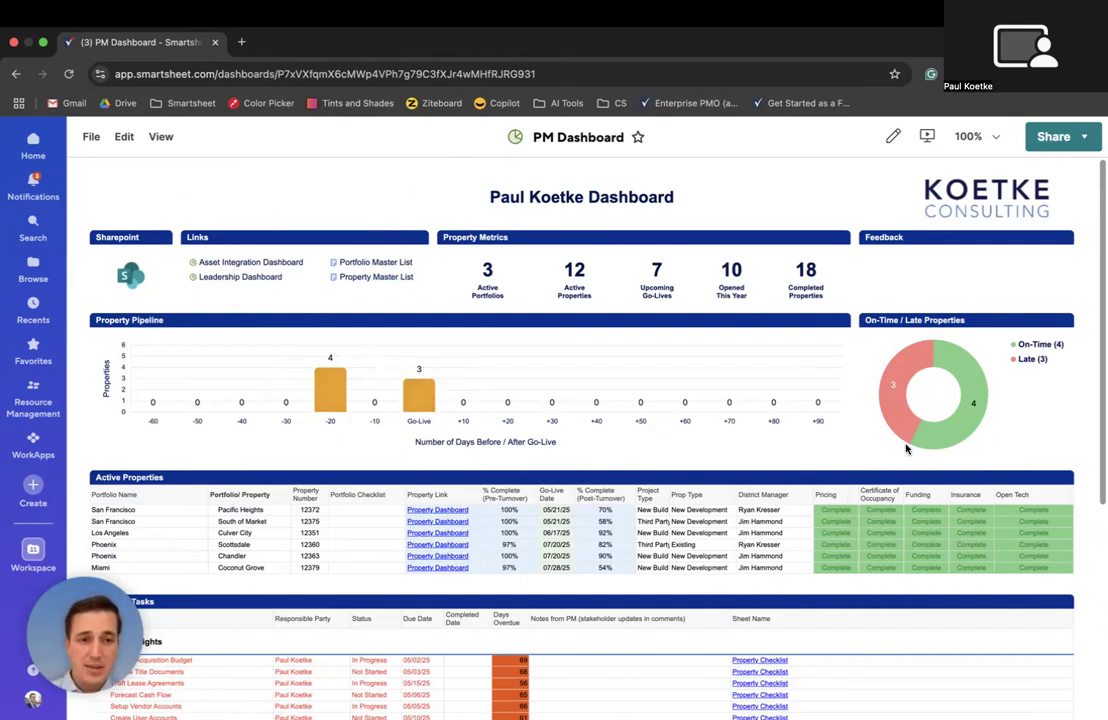
Review the PM Dashboard's Active Properties, Overdue Tasks and Upcoming Tasks, ending back at the property metrics.
scroll(250, 500, down, 2)
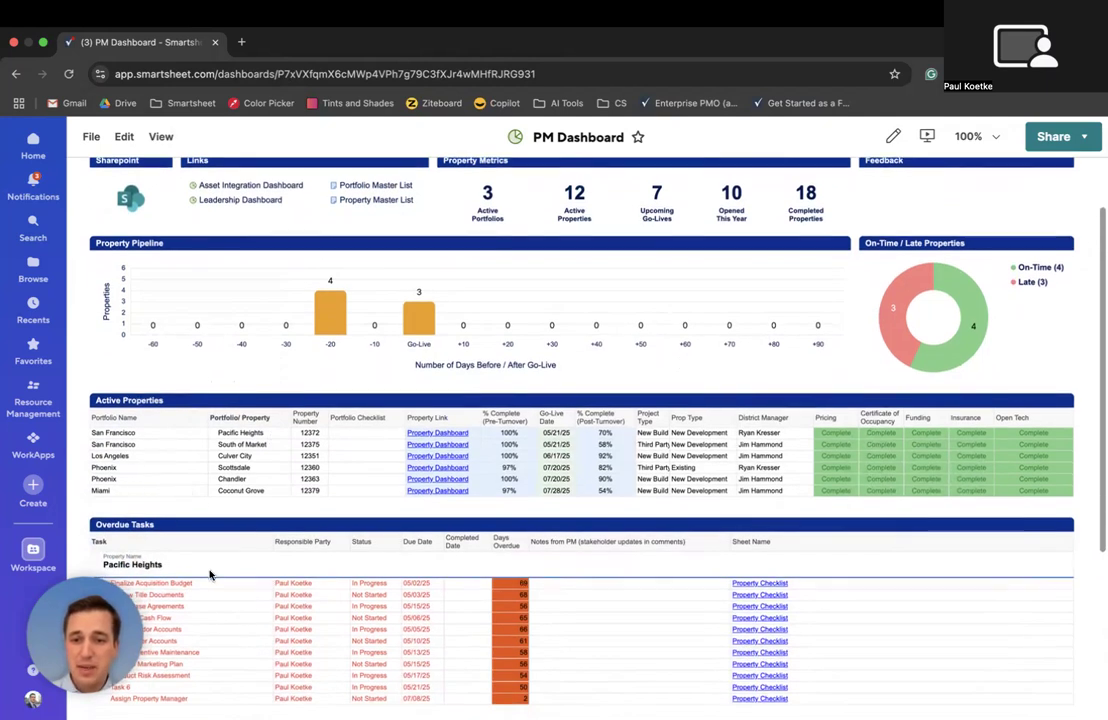
scroll(237, 576, down, 2)
scroll(240, 570, down, 2)
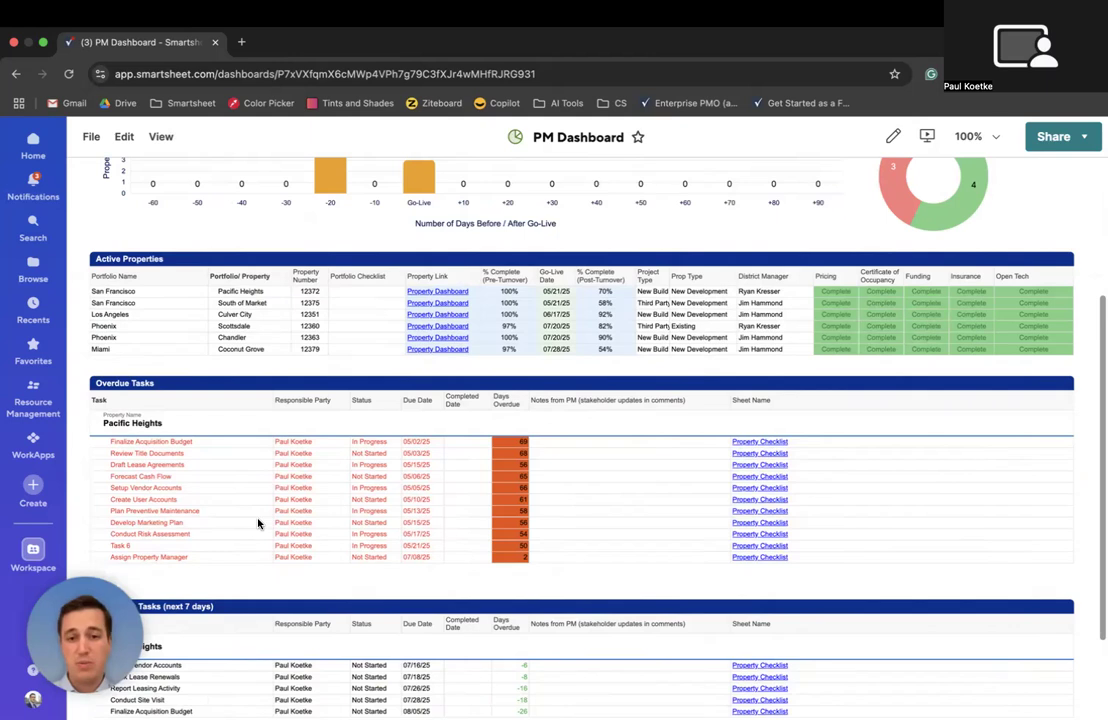
scroll(258, 523, down, 1)
scroll(258, 523, down, 2)
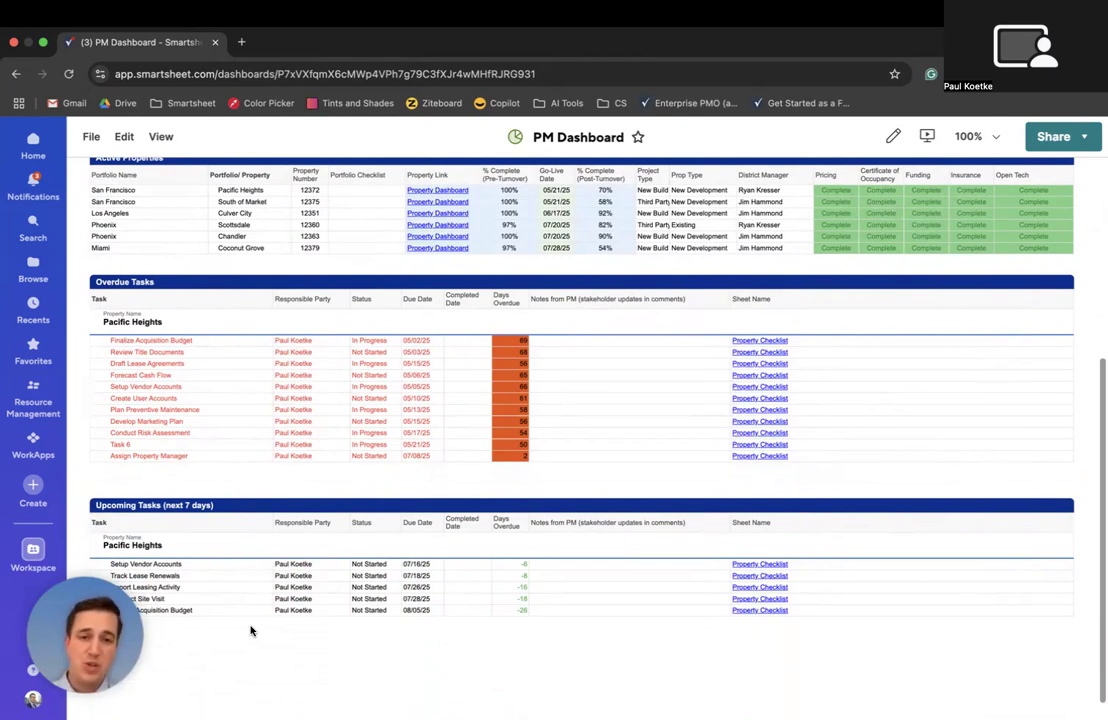
scroll(349, 658, up, 3)
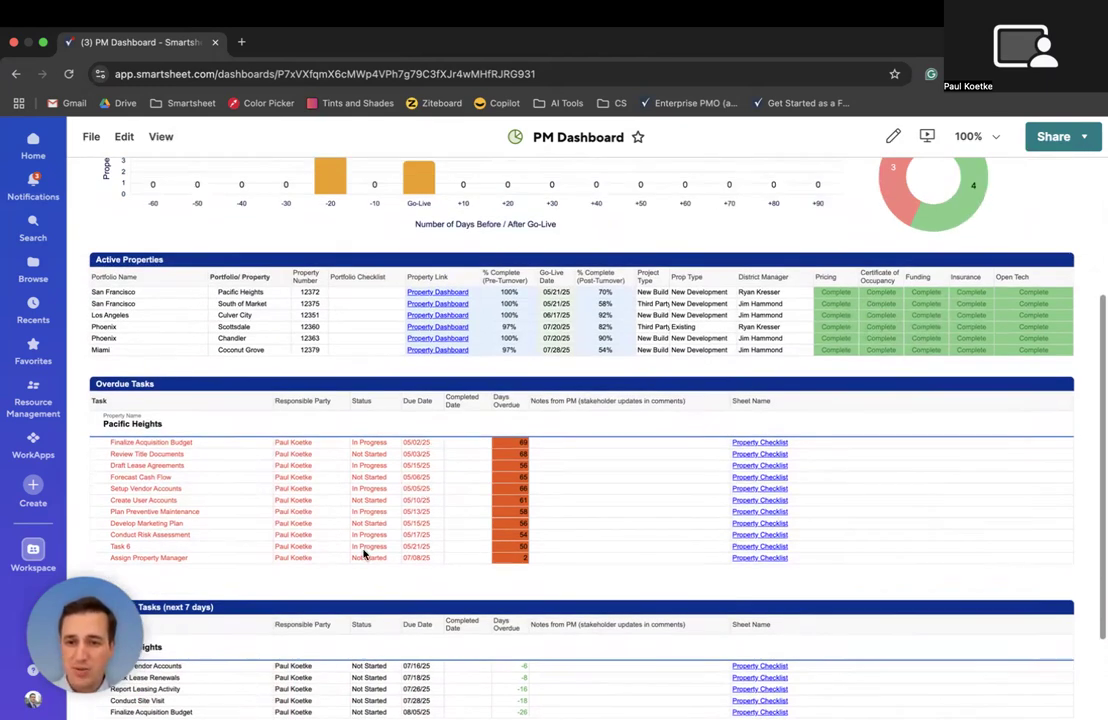
scroll(362, 563, up, 1)
scroll(362, 563, up, 5)
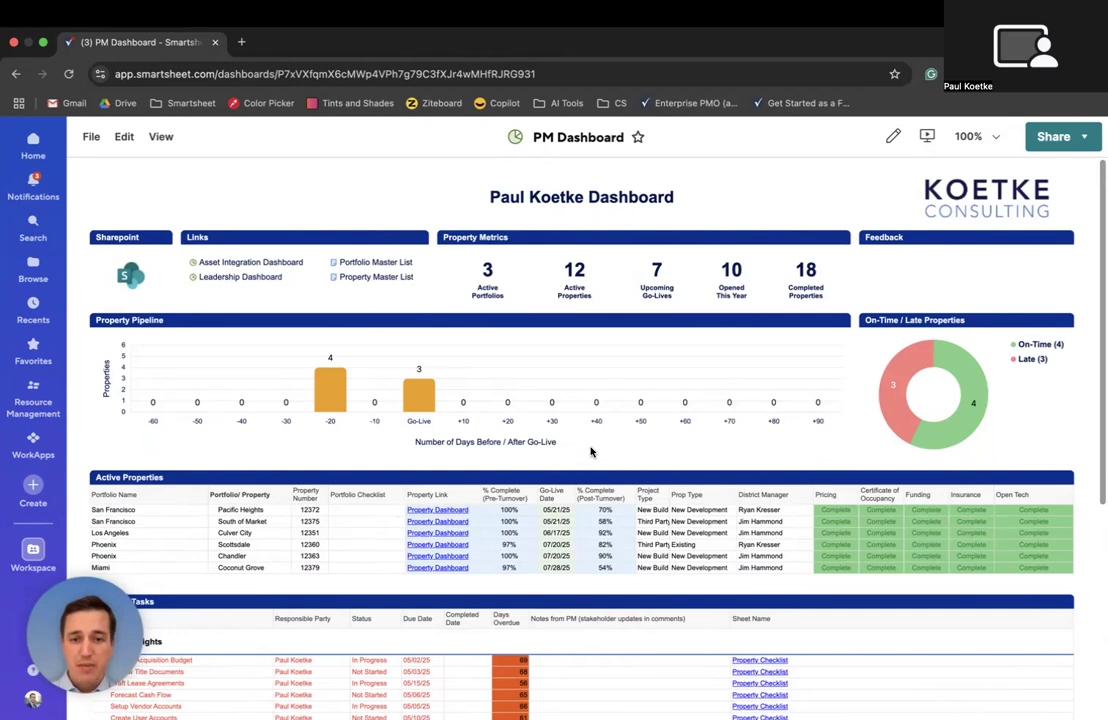
Switch to the Property Transitions slideshow and advance to the Connect slide.
key(ctrl+Left)
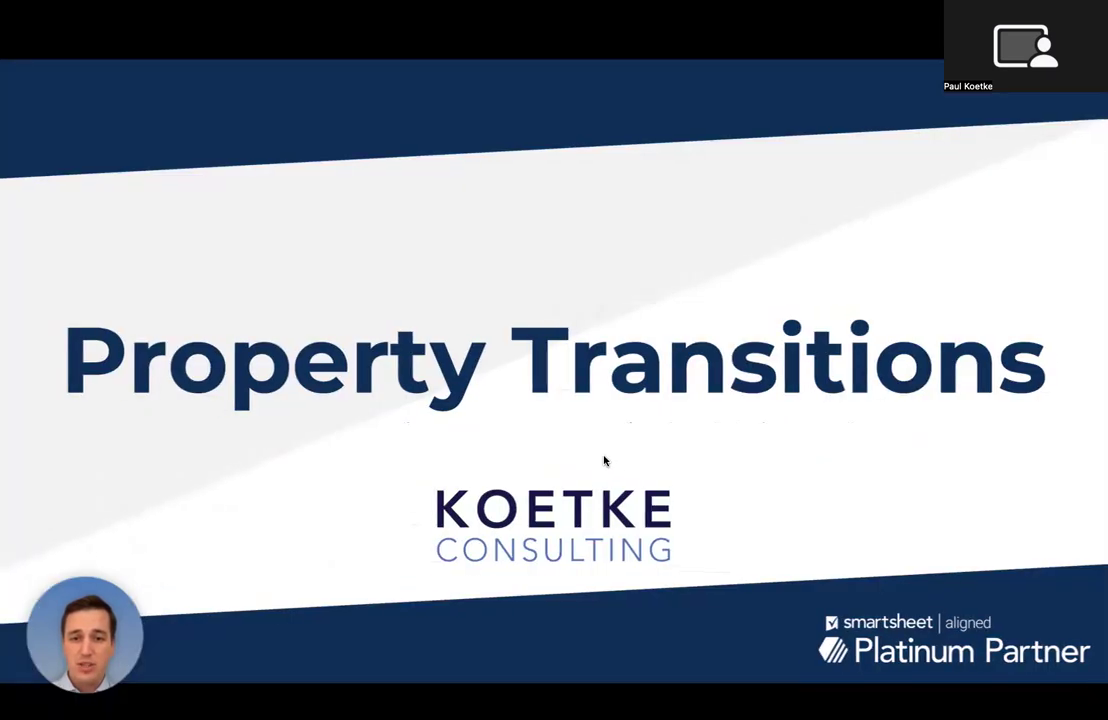
click(656, 449)
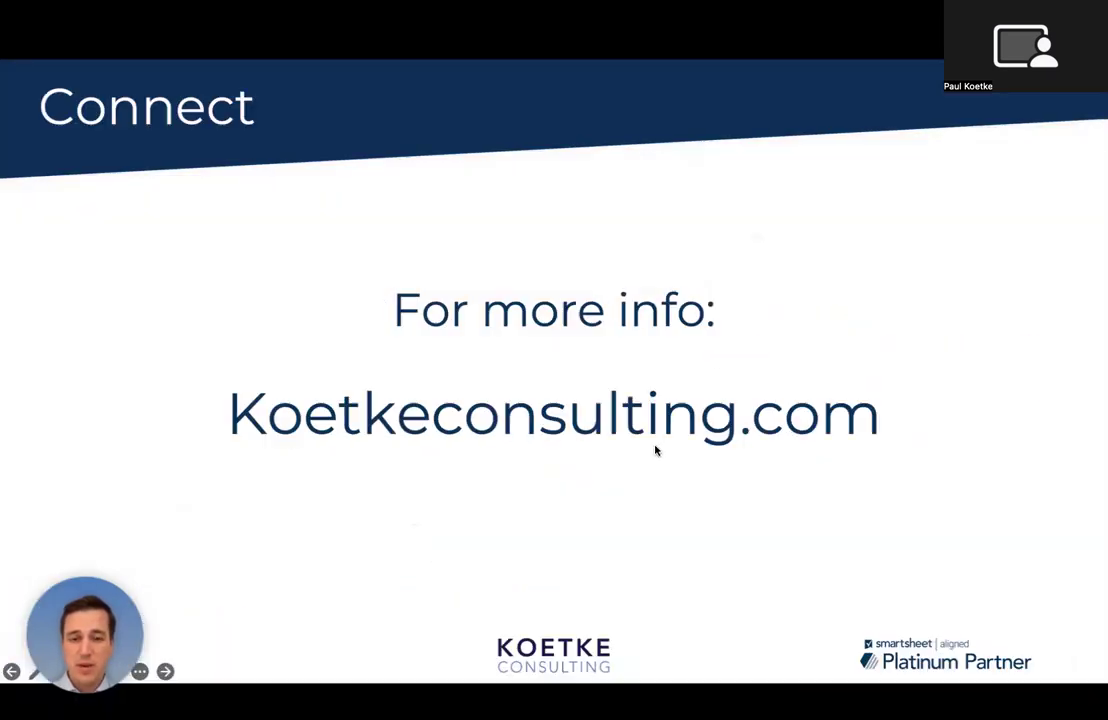